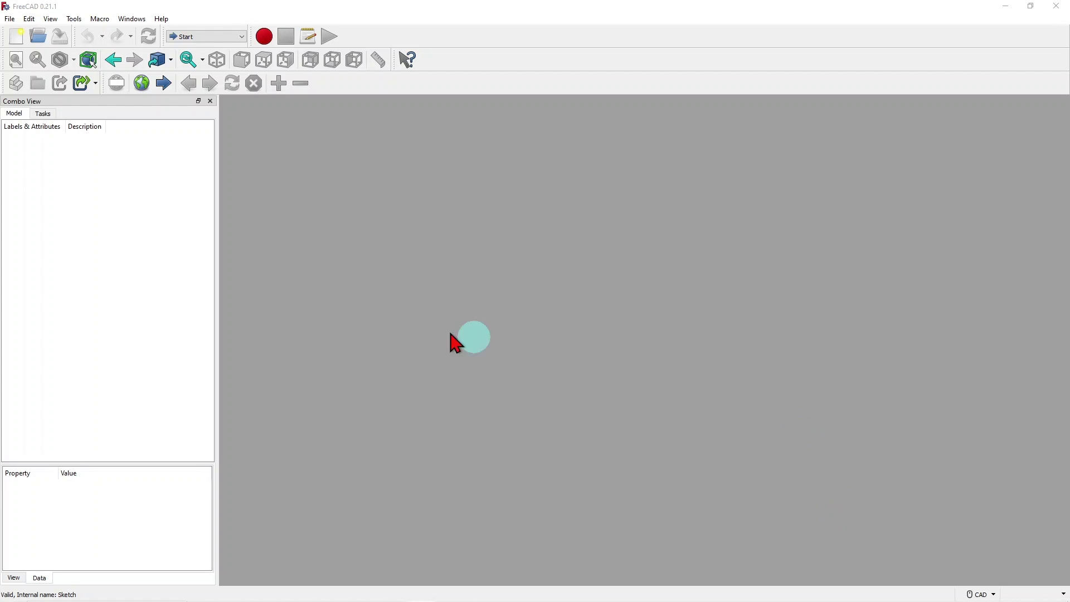
Create a new empty FreeCAD document
click(16, 38)
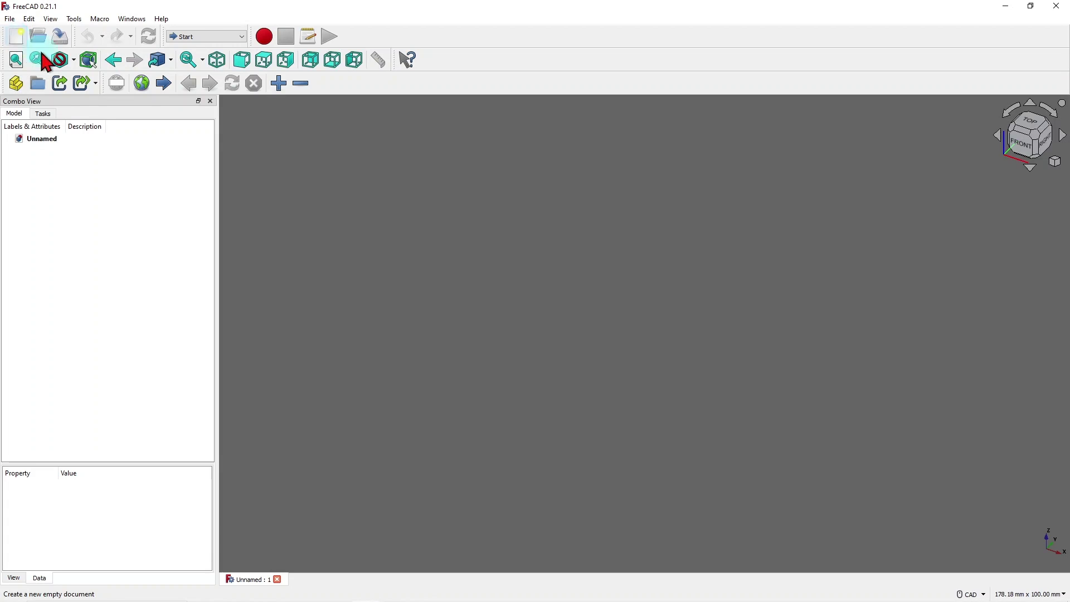
Switch to the Part Design workbench and start a new sketch on the XY-plane
click(241, 37)
click(207, 101)
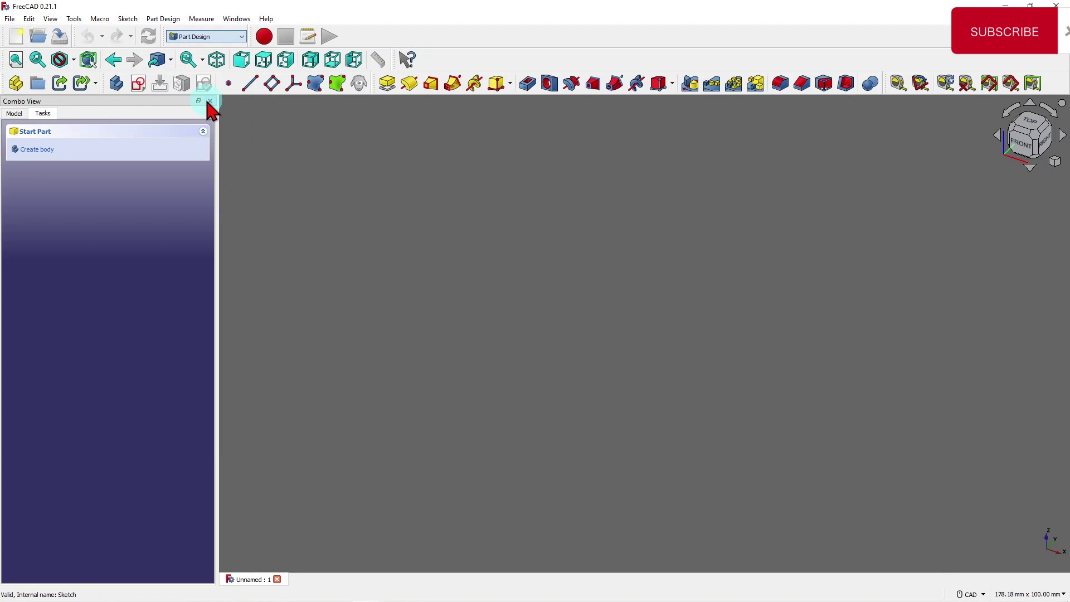
click(139, 83)
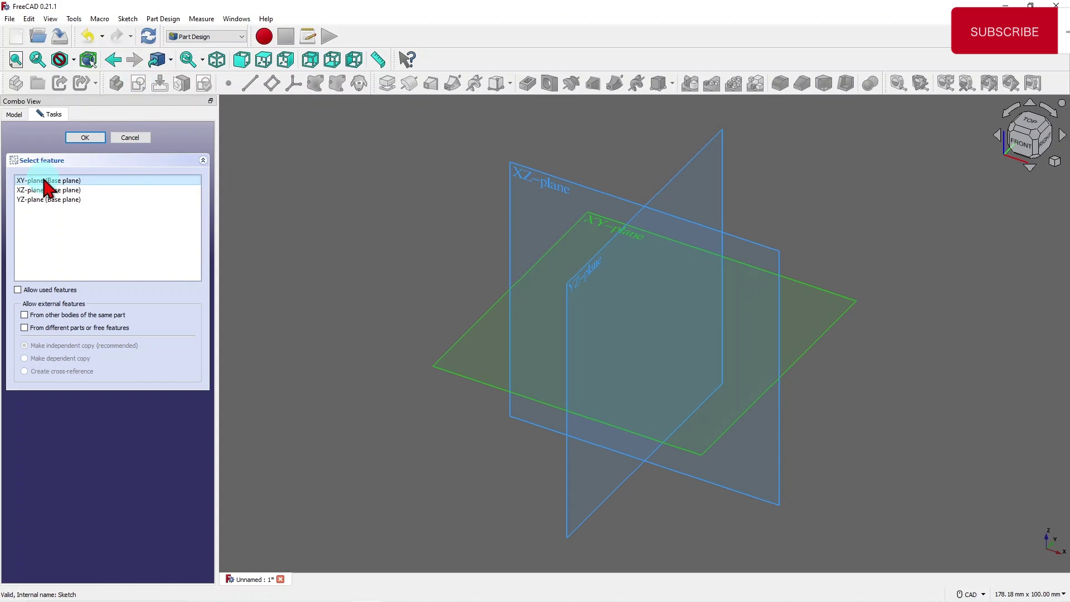
click(48, 183)
click(76, 138)
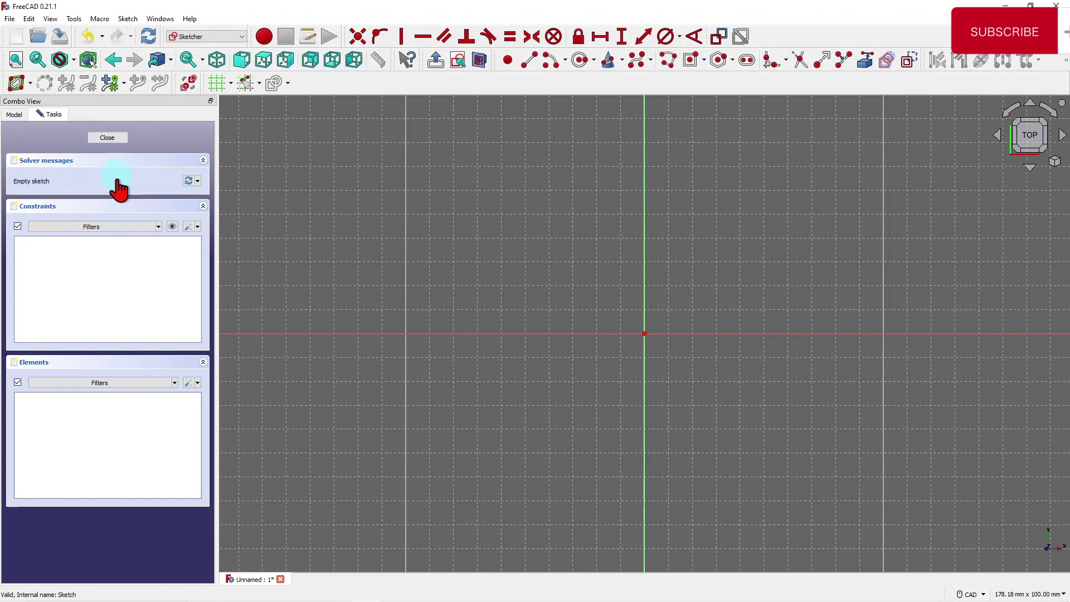
Hide the sketch grid, then draw a trial closed five-sided polyline and delete it
click(218, 84)
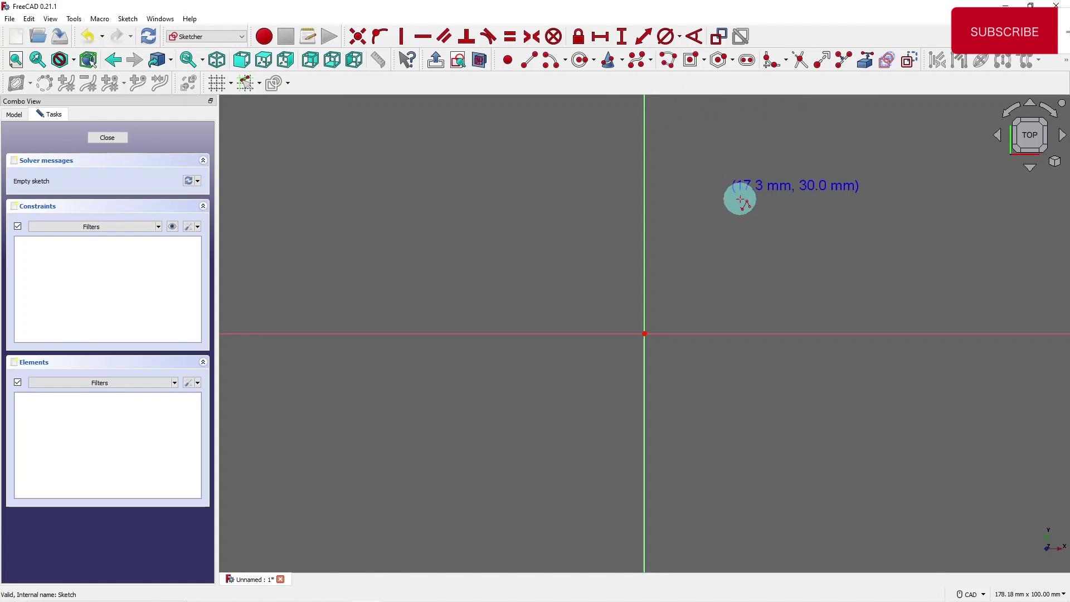
click(698, 159)
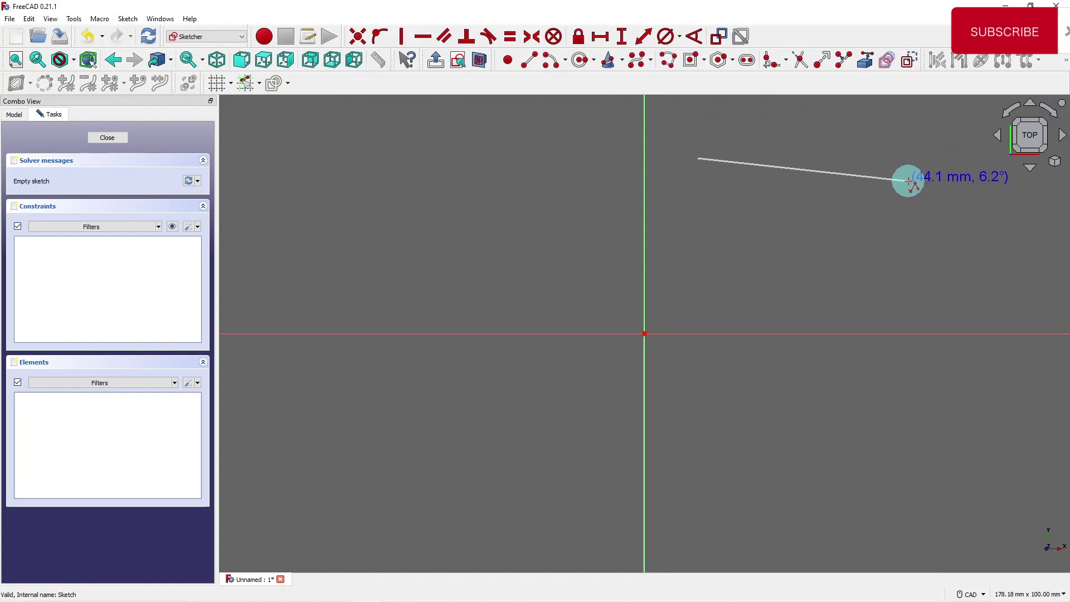
click(908, 184)
click(939, 285)
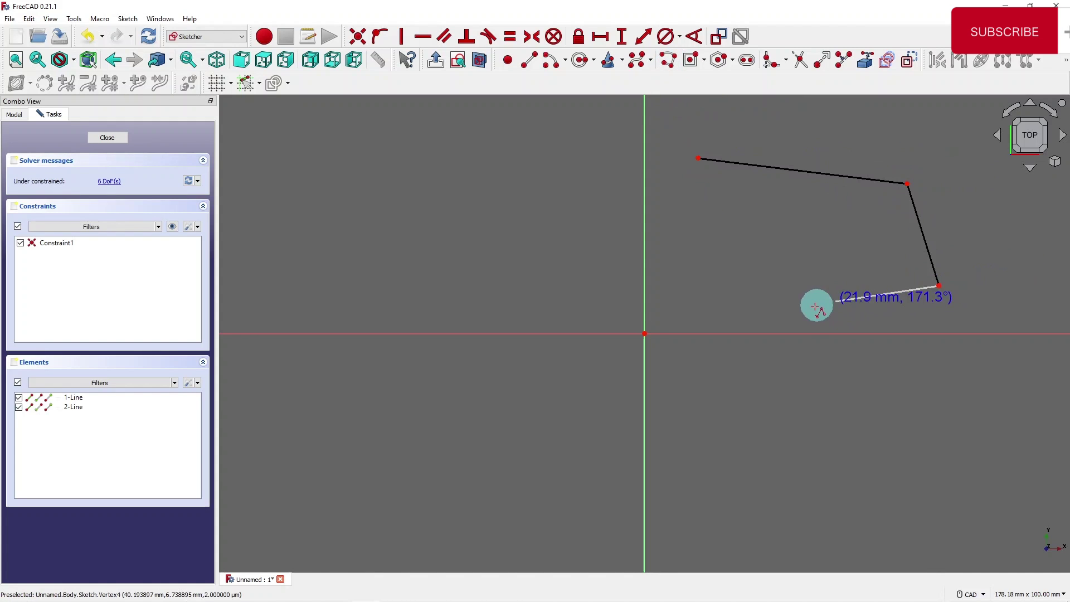
click(806, 309)
click(716, 272)
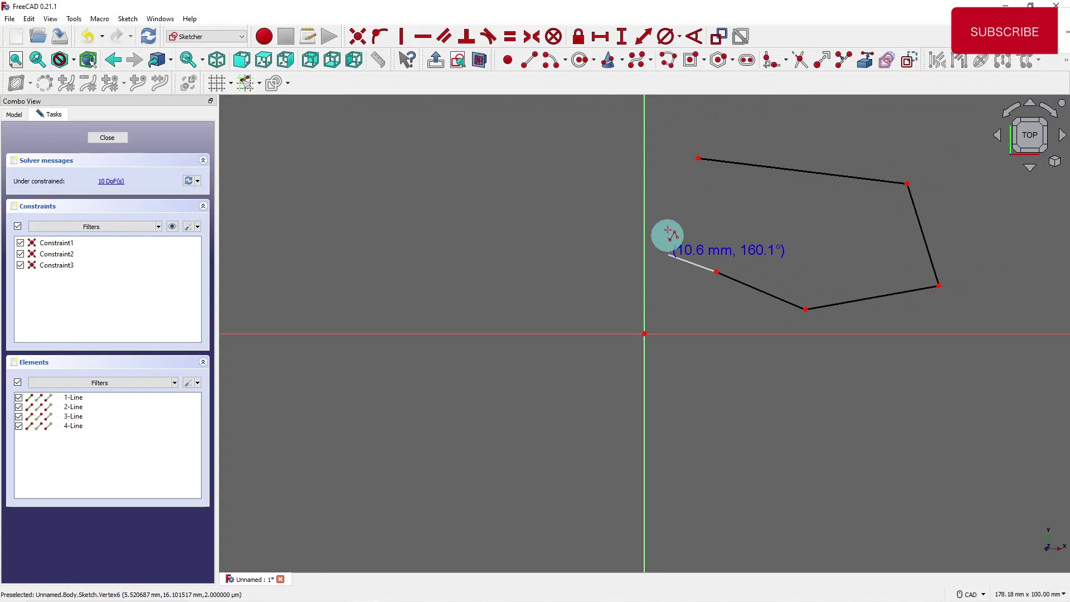
click(697, 158)
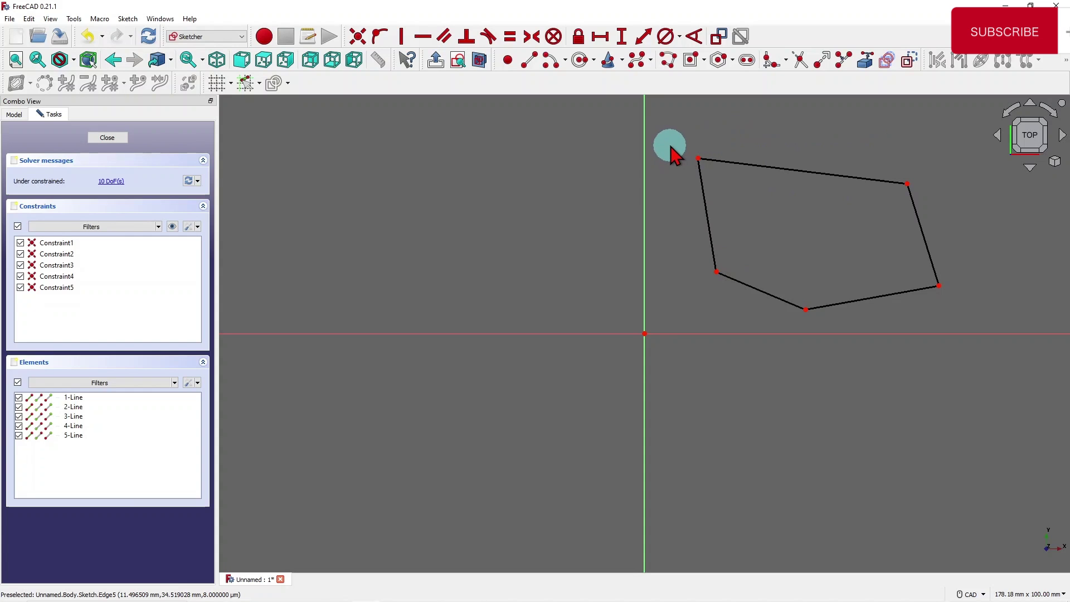
mouse_move(670, 136)
mouse_down()
mouse_move(1005, 350)
mouse_move(990, 319)
mouse_up()
key(Delete)
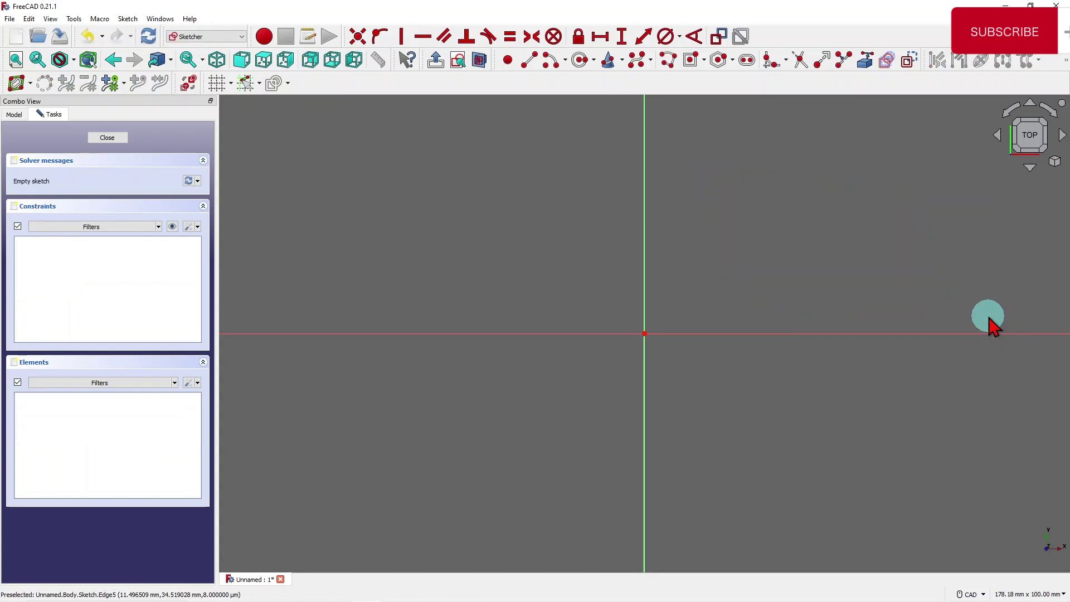
click(669, 59)
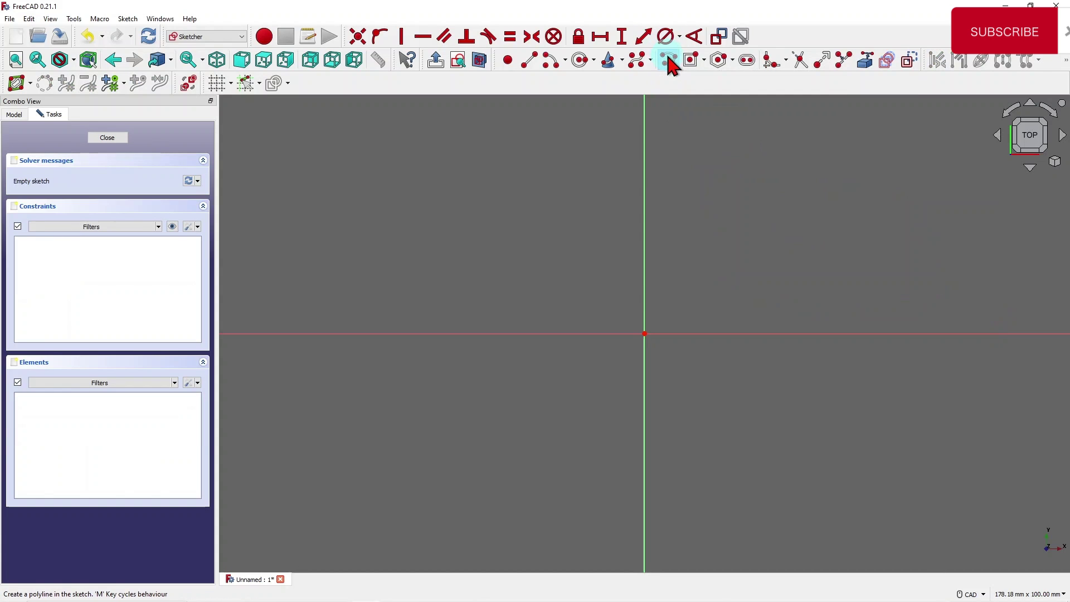
click(702, 150)
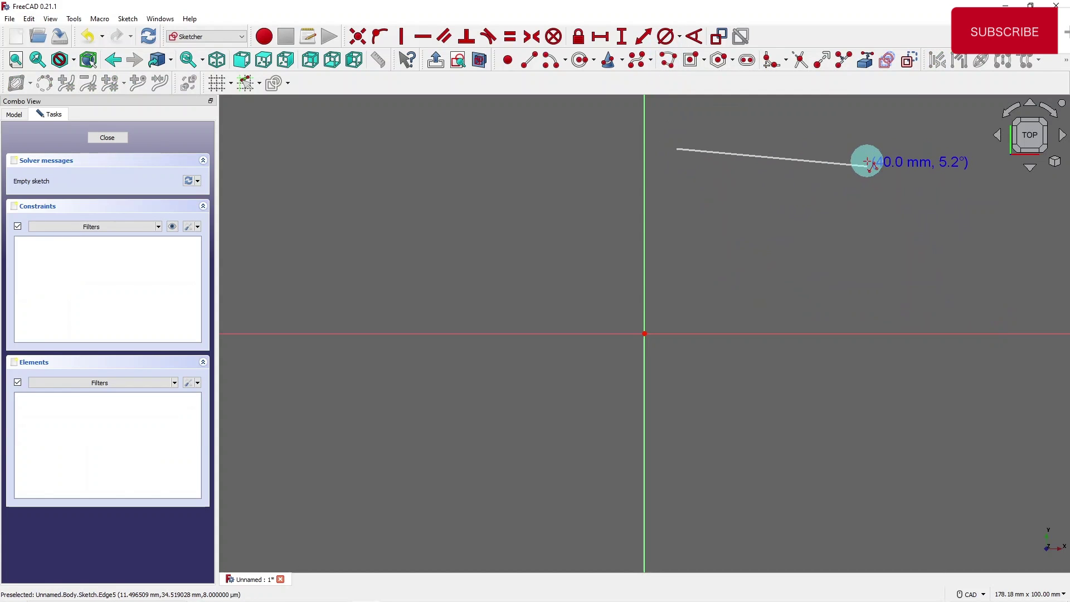
click(867, 167)
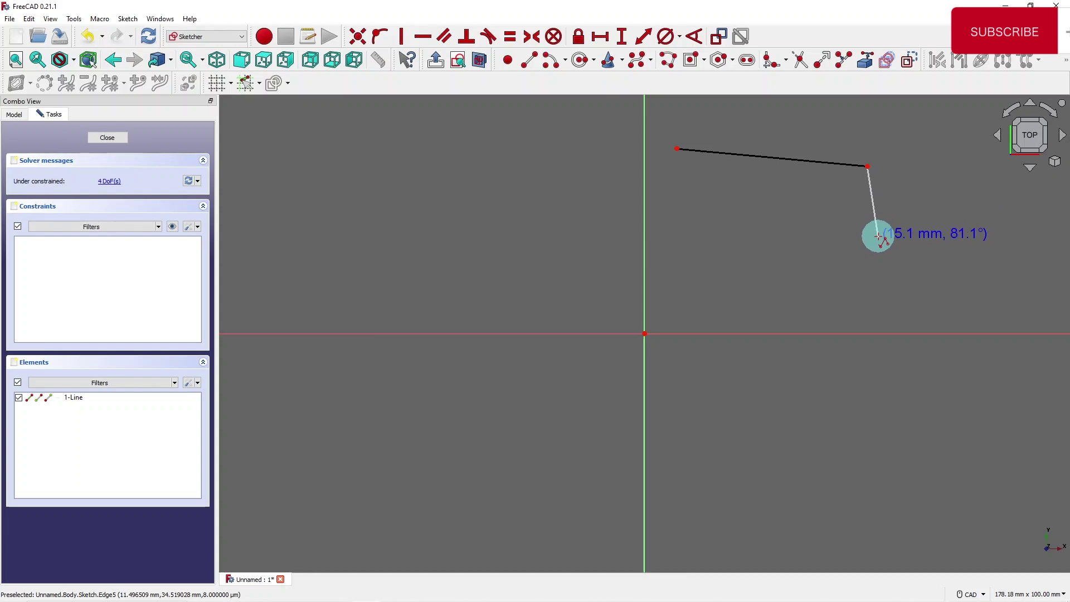
key(m)
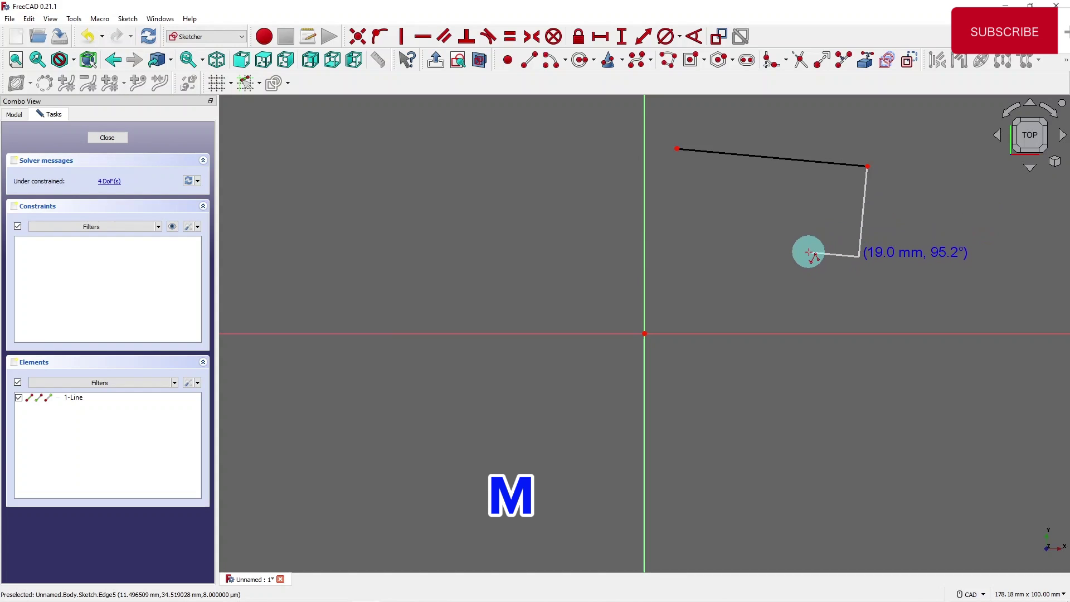
click(809, 255)
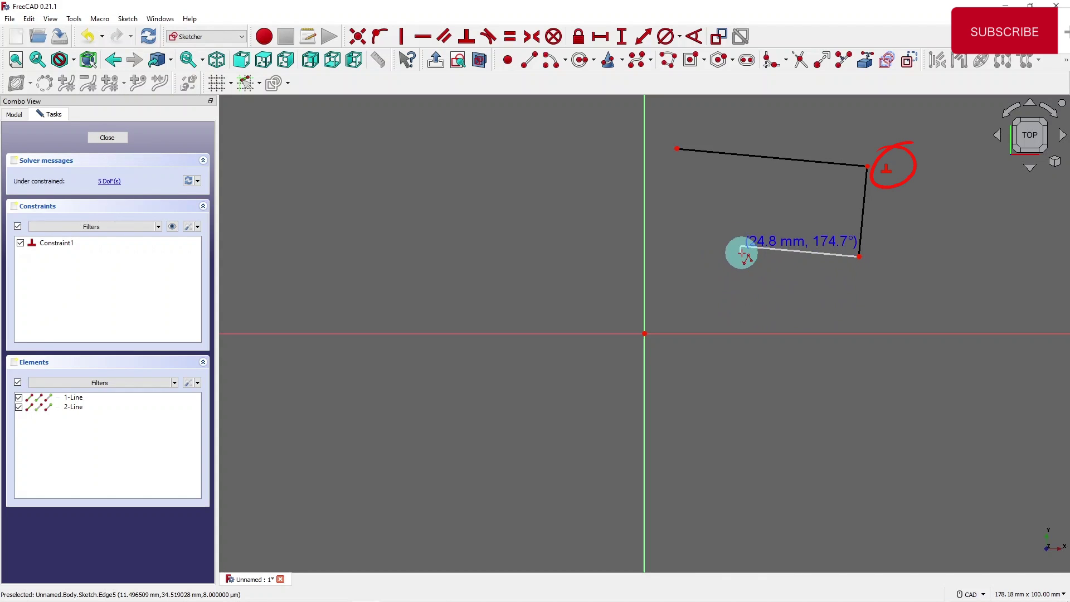
key(m)
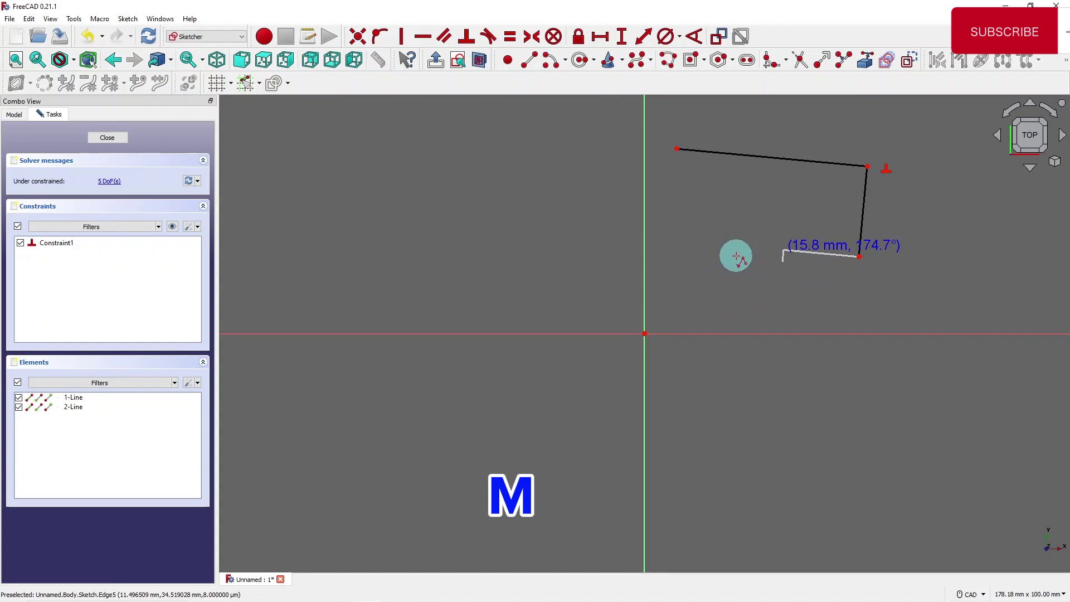
click(733, 248)
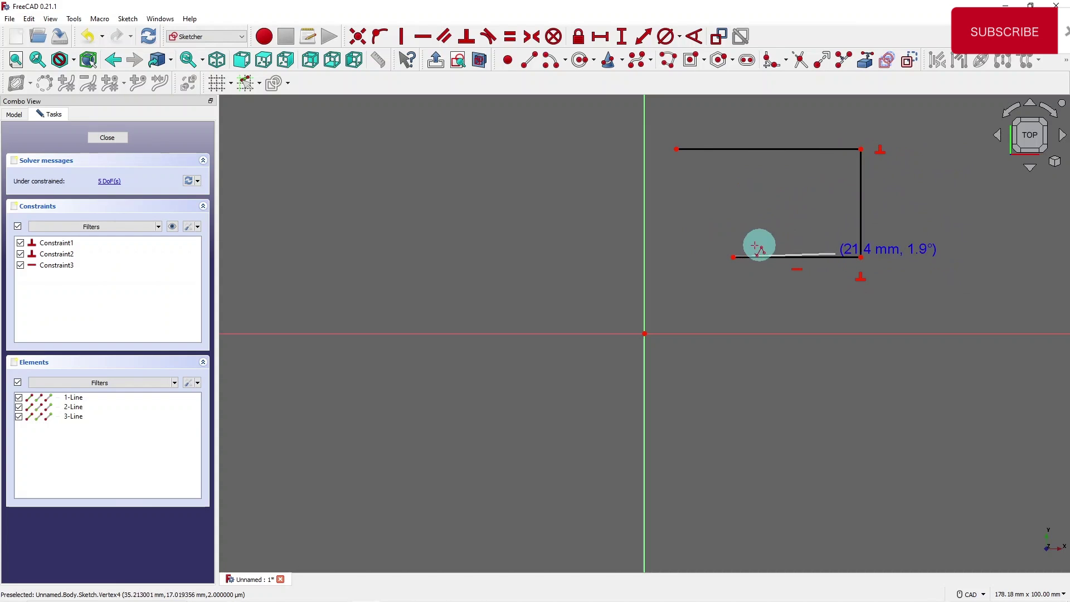
click(676, 150)
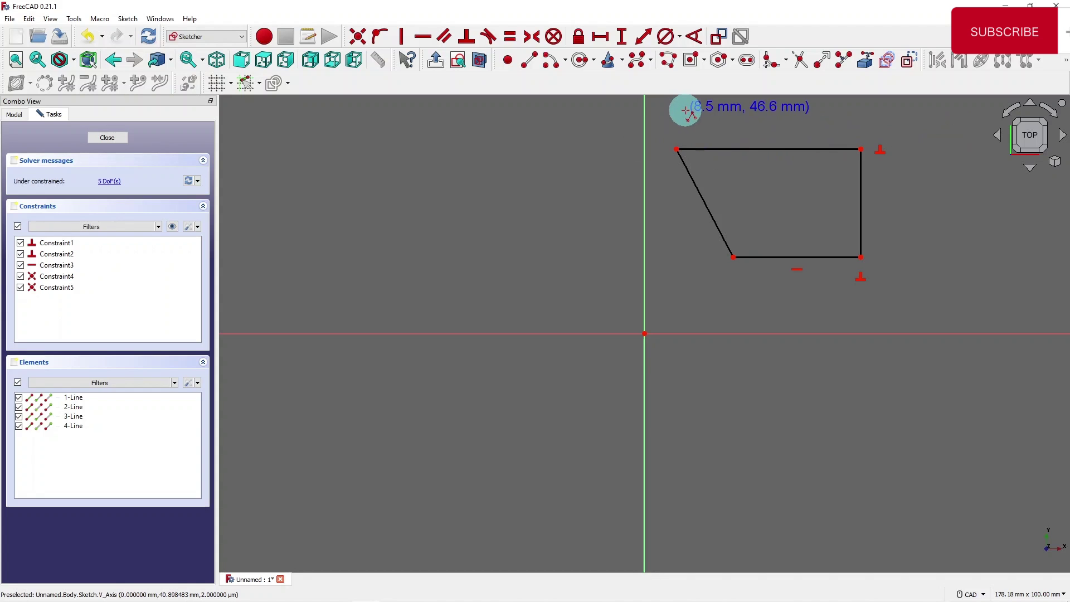
right_click(671, 136)
drag(662, 132, 932, 294)
key(Delete)
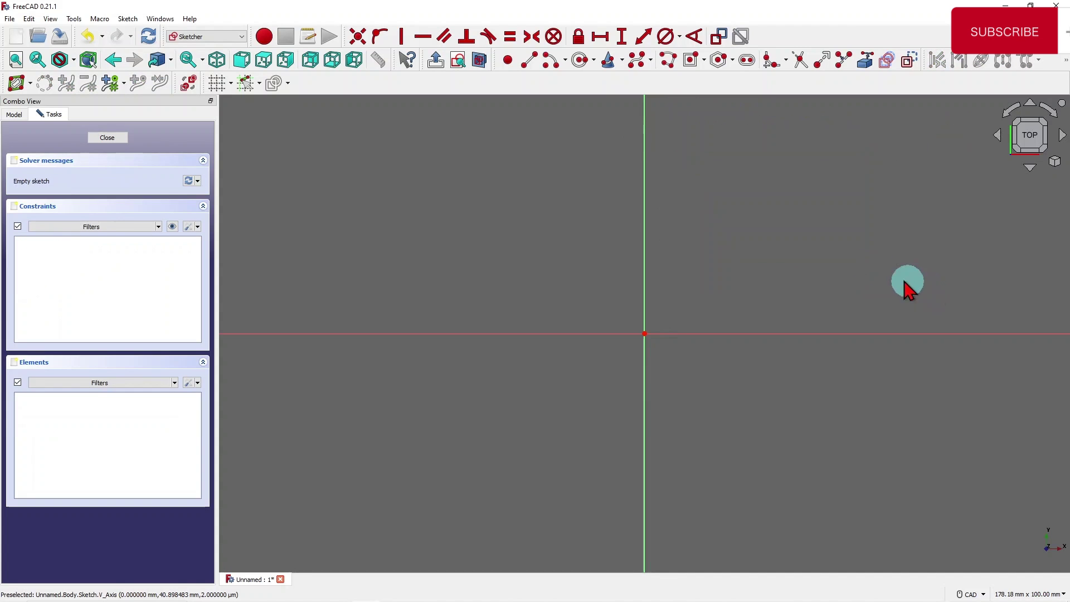
Start a polyline of three lines: nearly horizontal, vertical, then slanting down-left
click(670, 59)
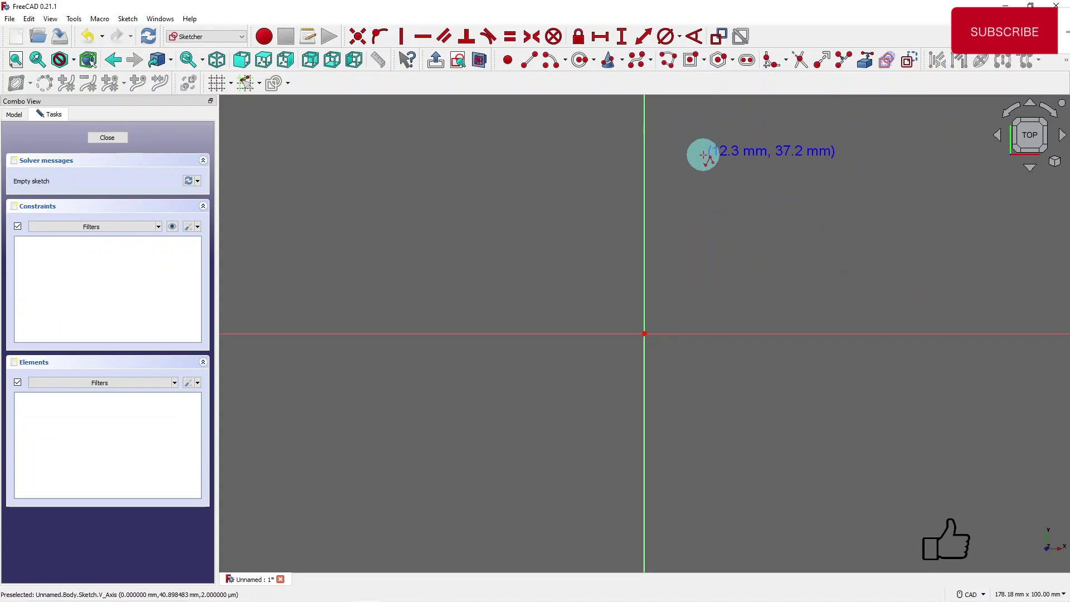
click(693, 150)
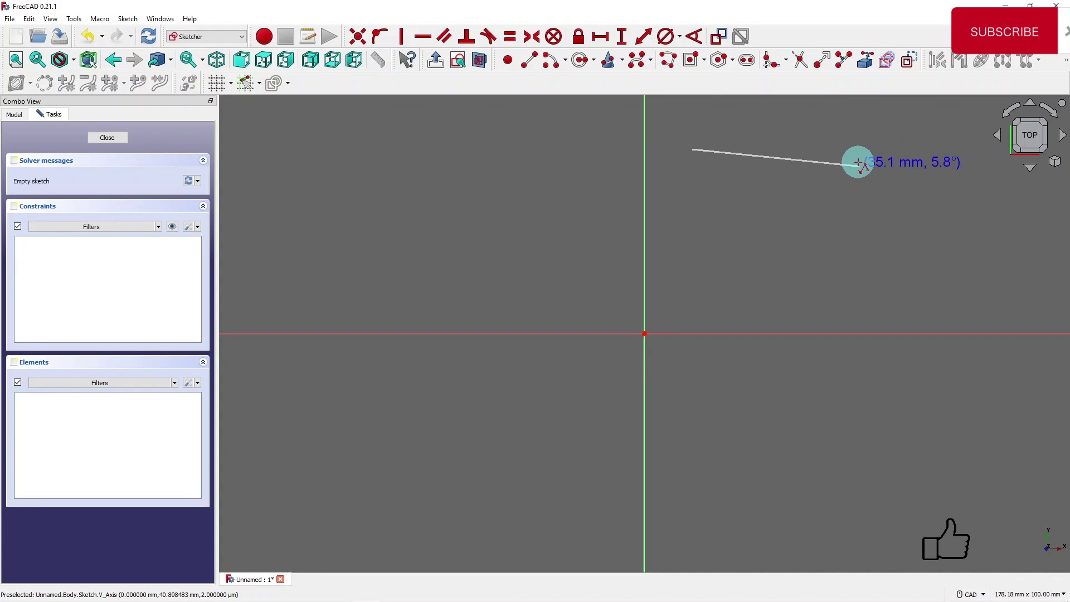
click(860, 166)
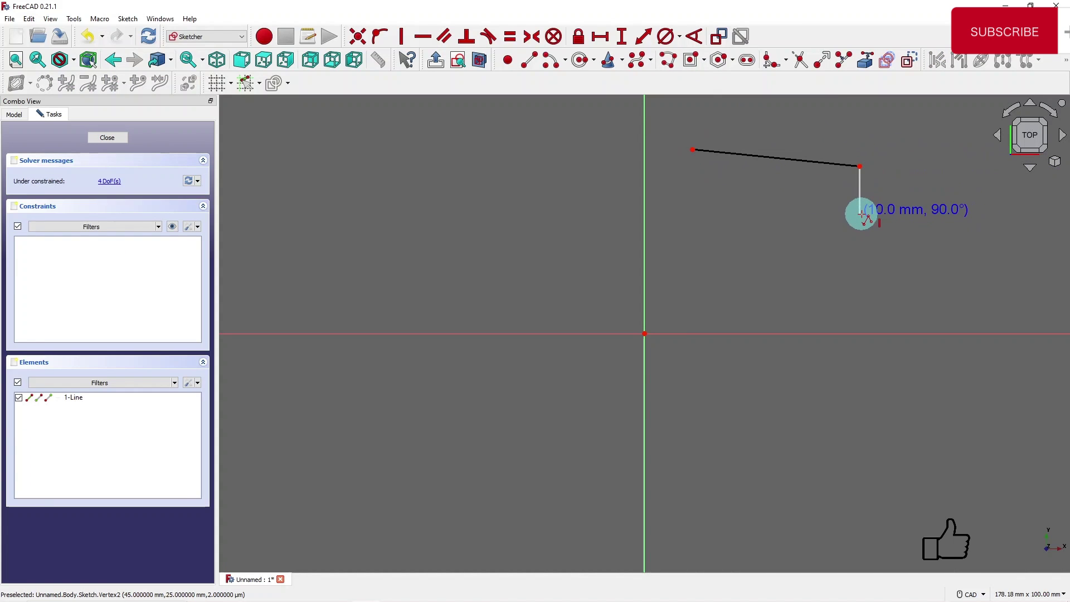
key(m)
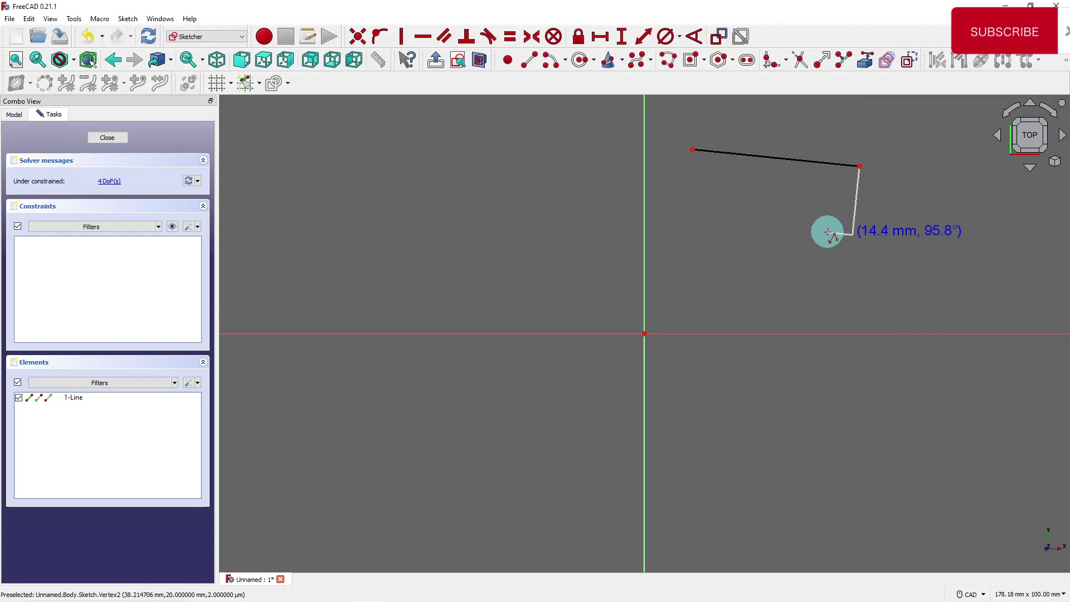
key(m)
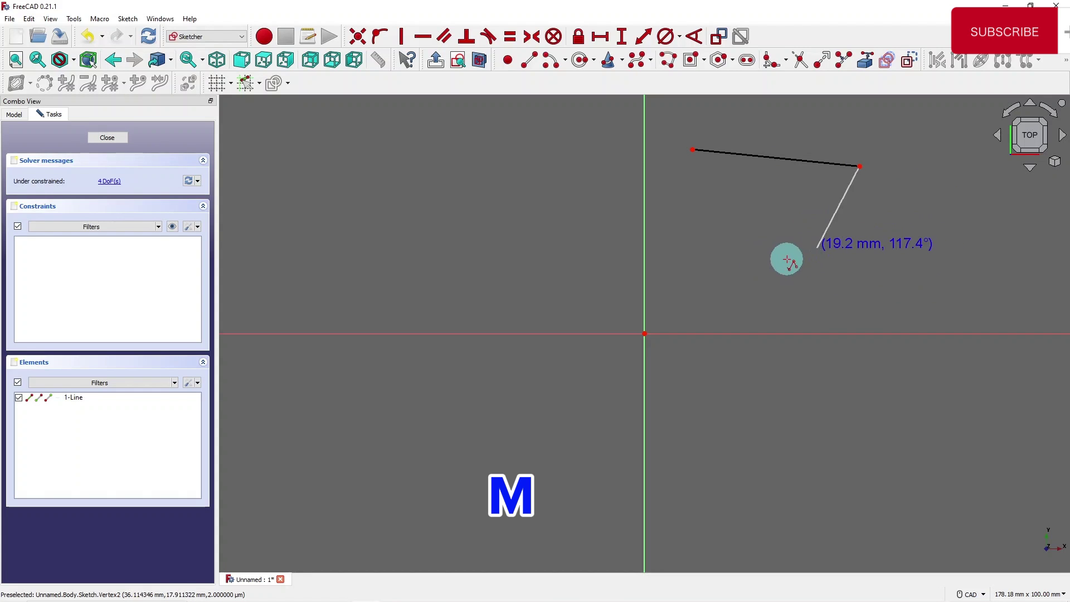
click(789, 253)
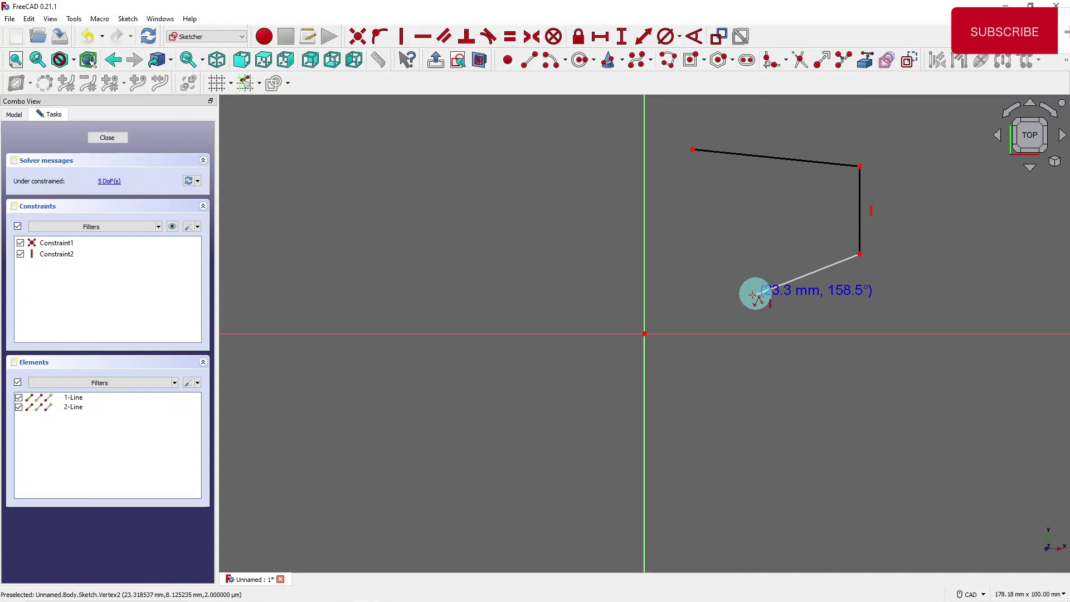
click(756, 294)
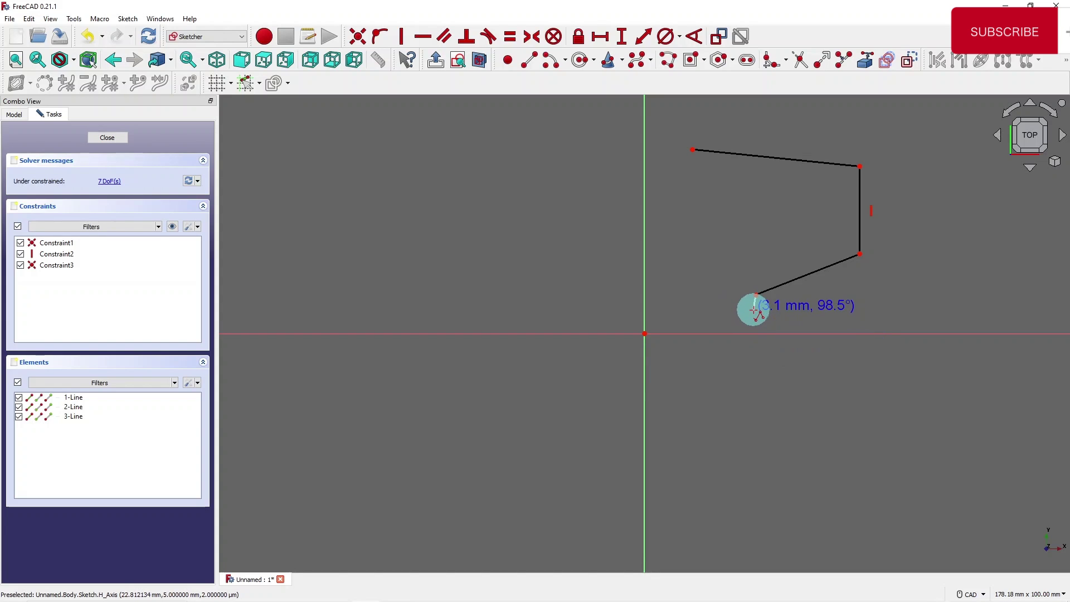
Continue with a tangent arc curving down on the left, then two straight lines
key(m)
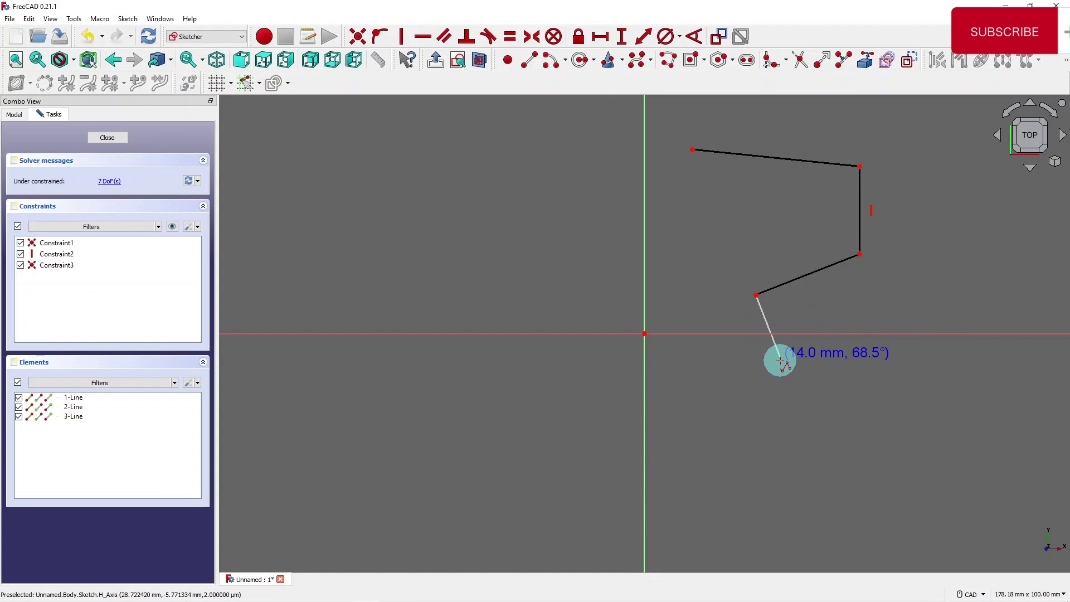
key(m)
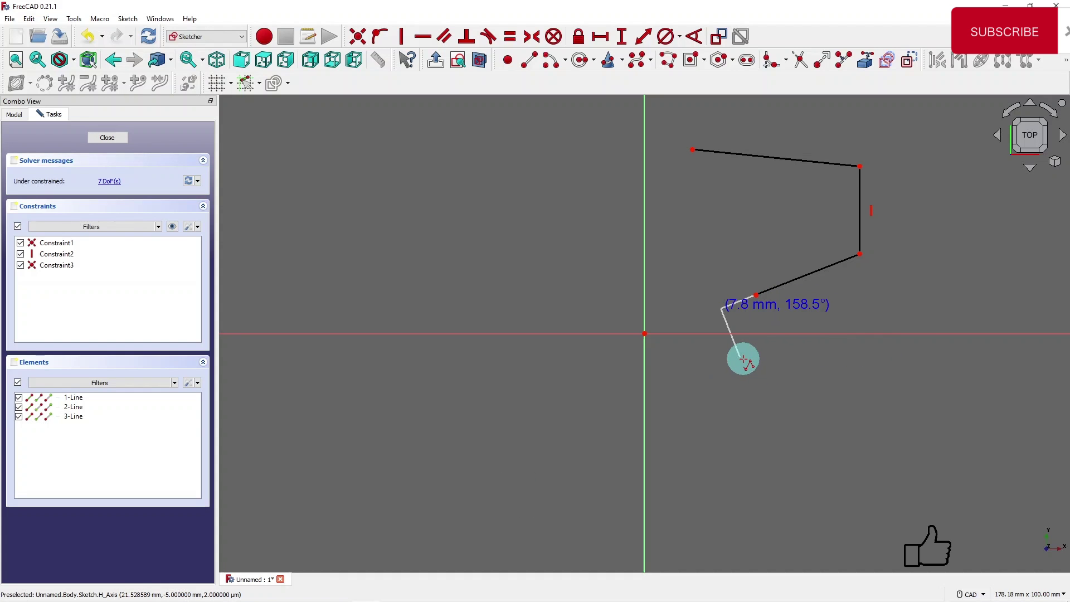
key(m)
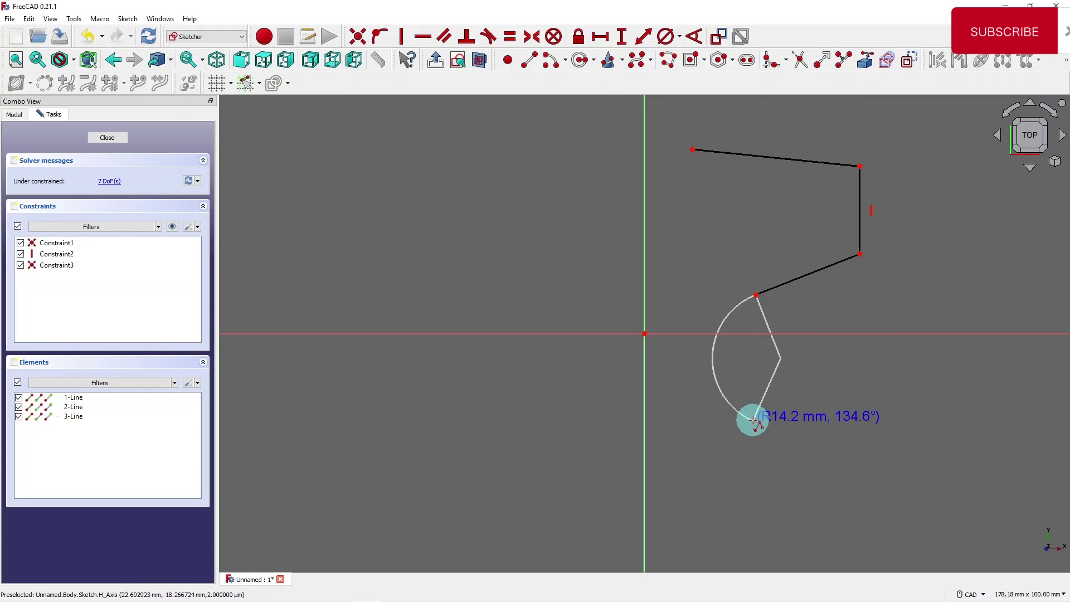
click(753, 420)
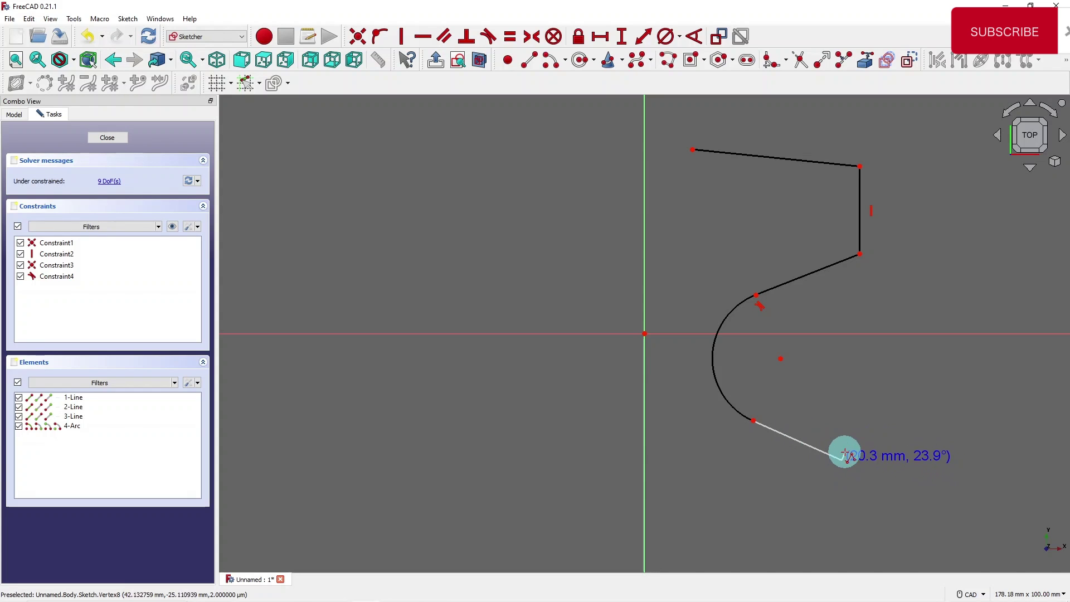
key(m)
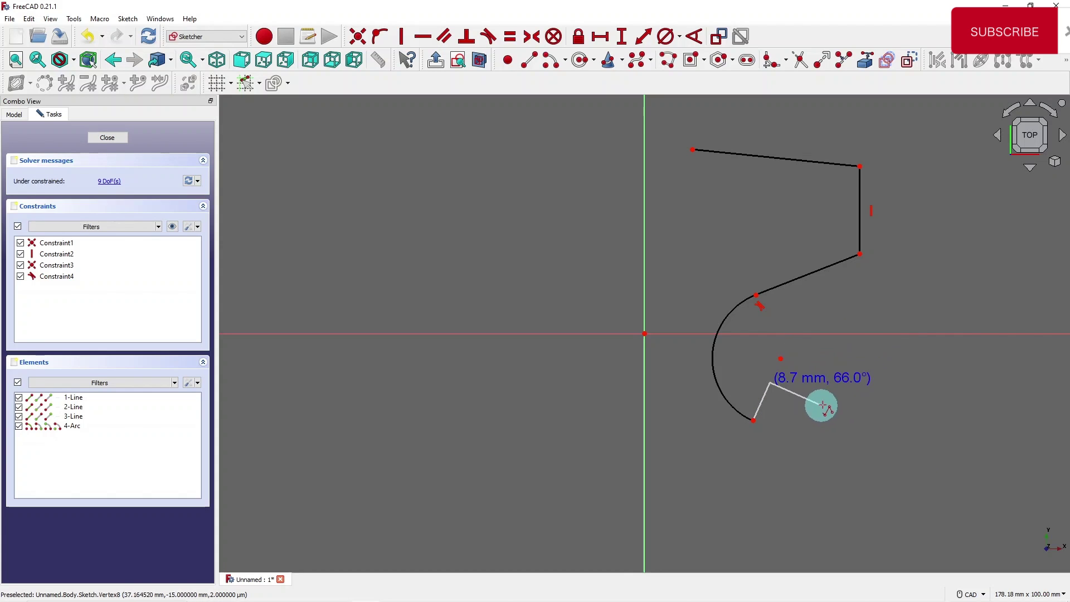
click(820, 334)
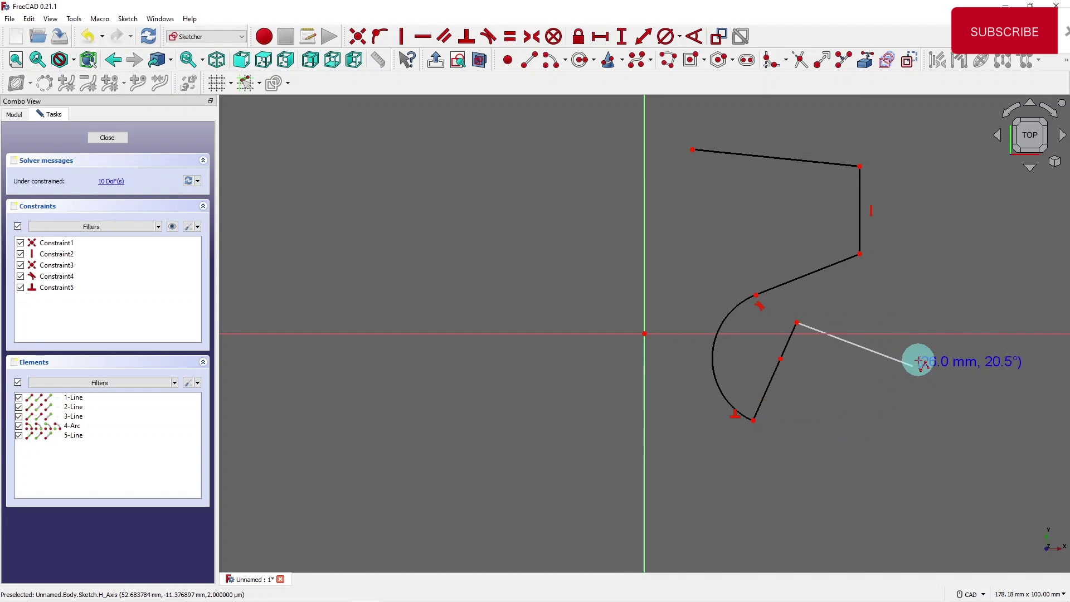
click(924, 405)
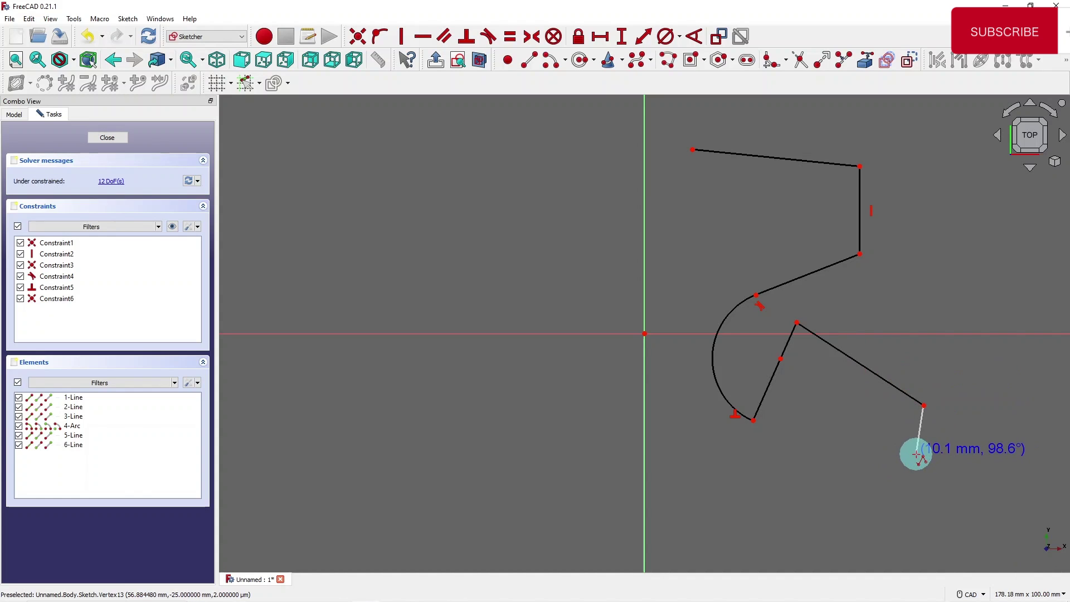
Extend the polyline with a small arc and then a large arc on the right
key(m)
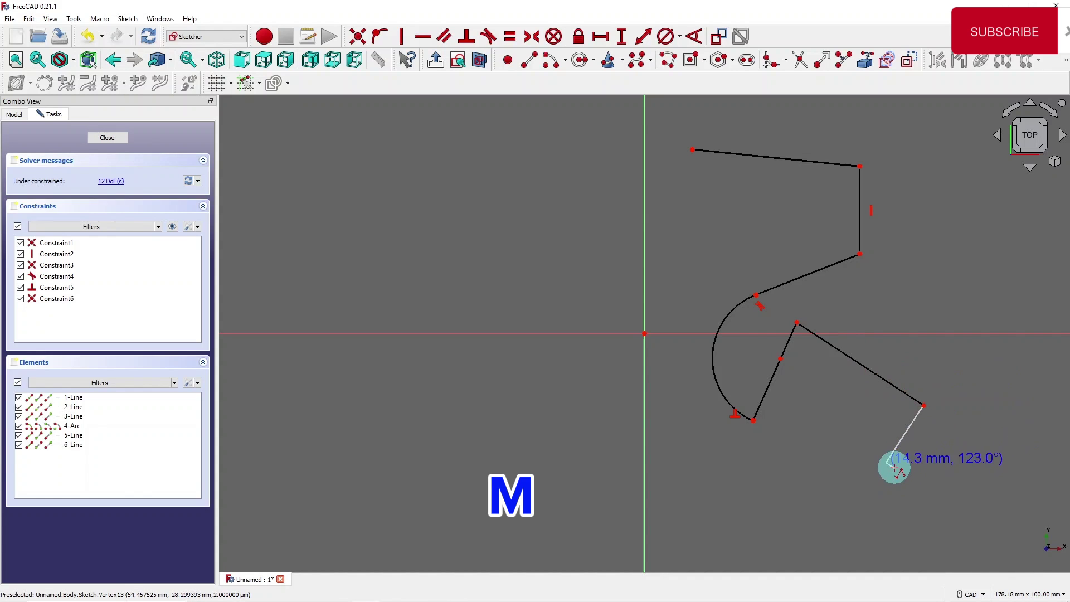
key(m)
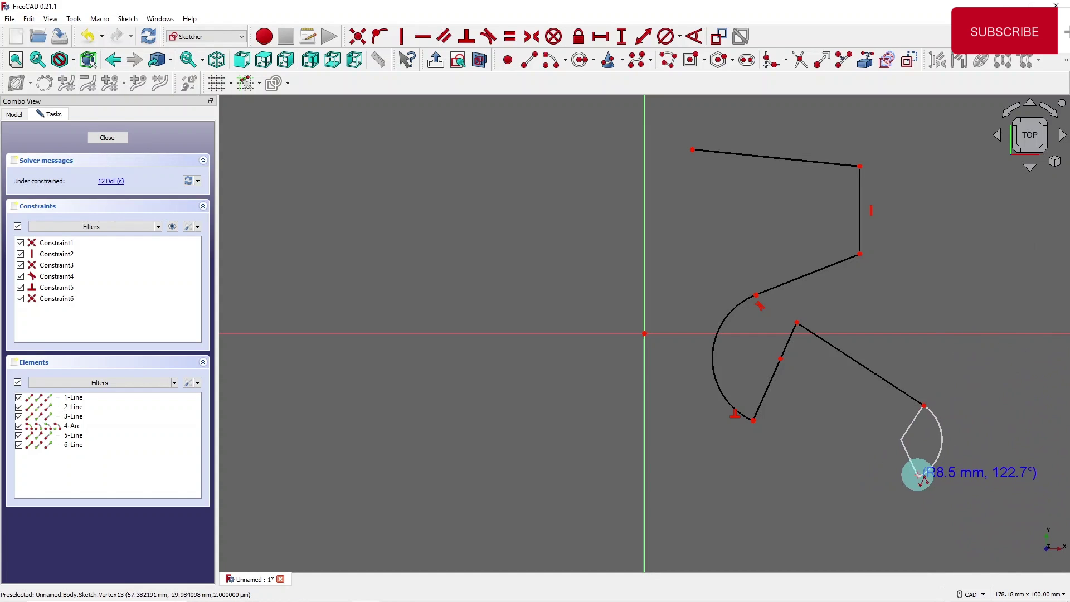
key(m)
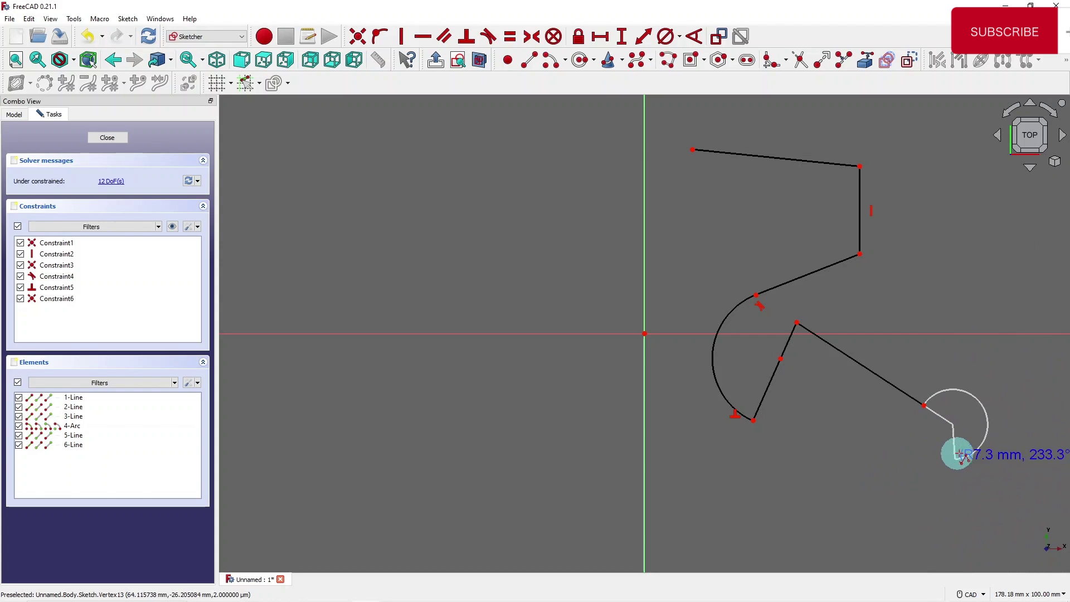
click(990, 362)
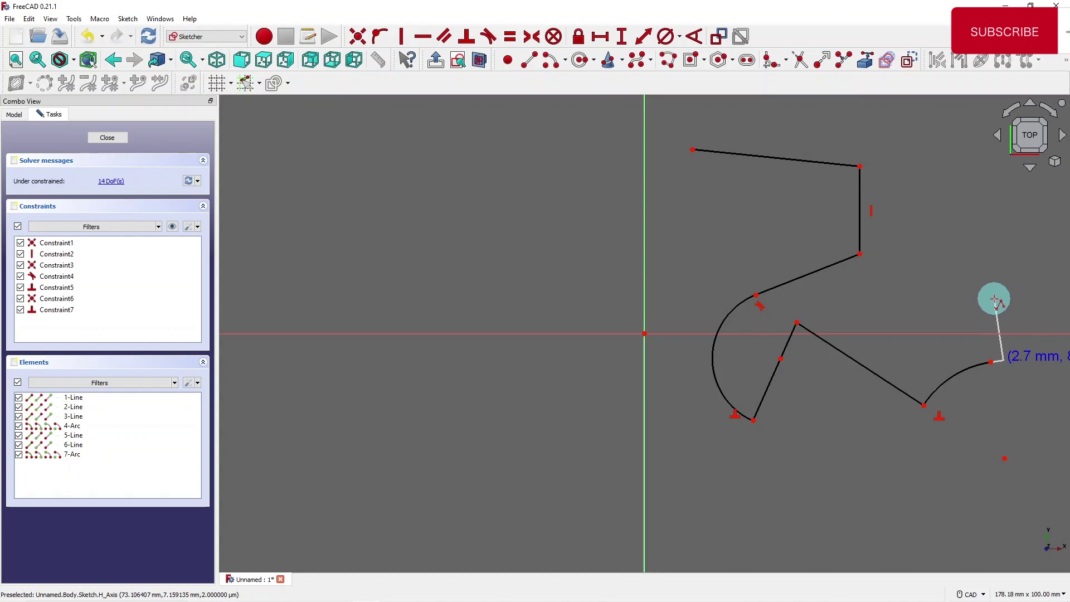
key(m)
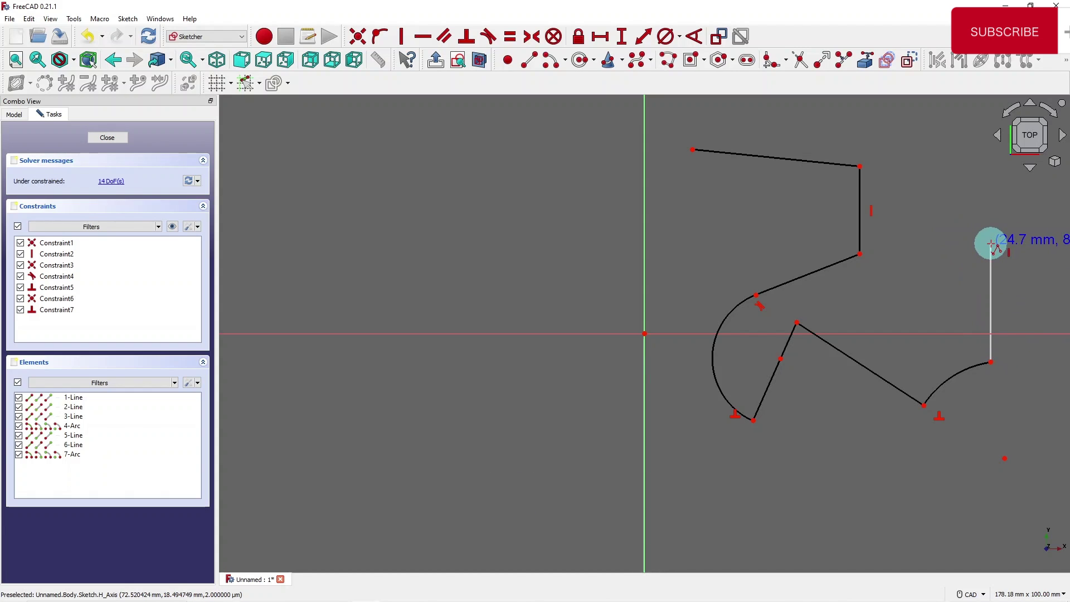
key(m)
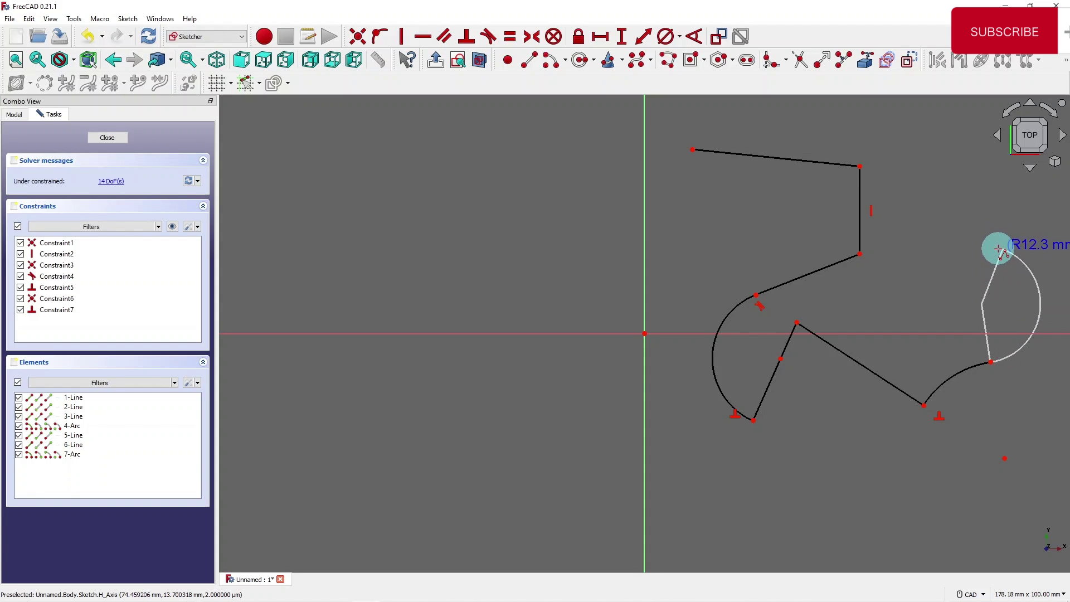
click(1003, 246)
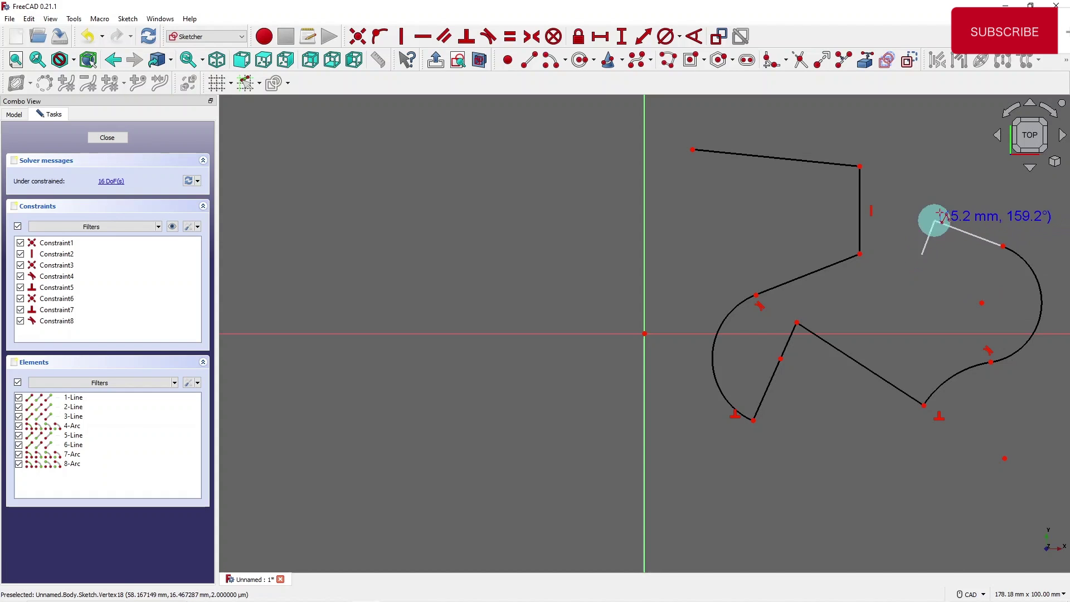
Switch back to line mode and add a short line heading up-left
key(m)
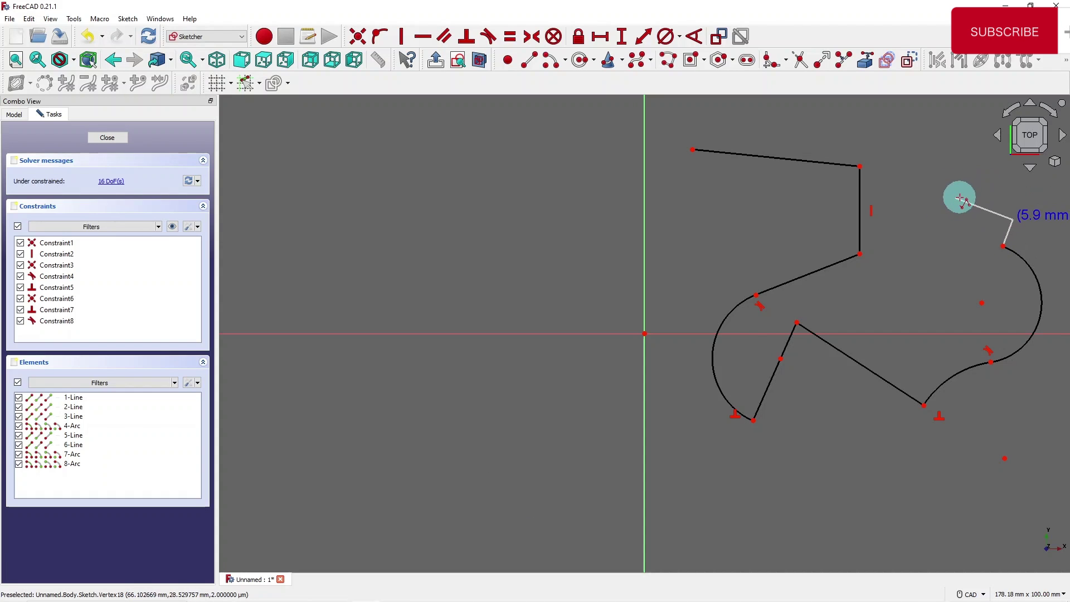
key(m)
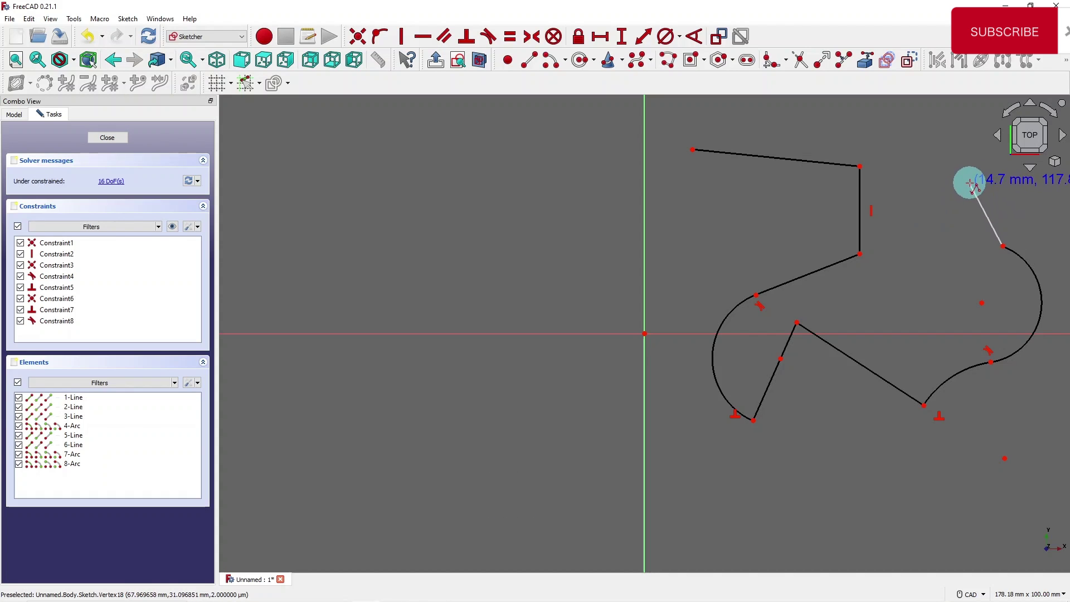
click(970, 183)
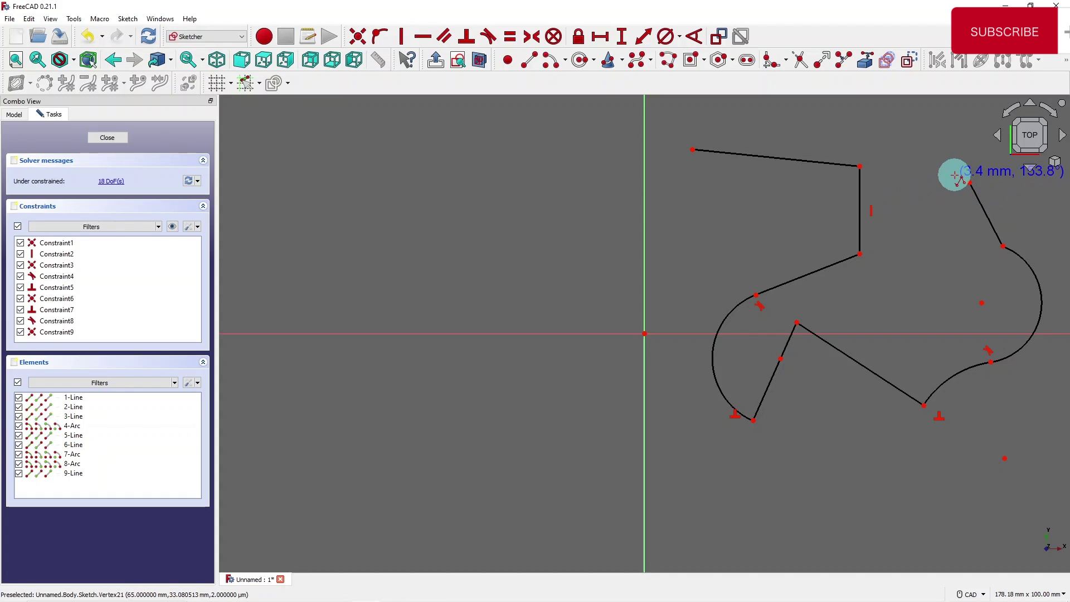
Finish the nine-element polyline with a right-click
right_click(955, 175)
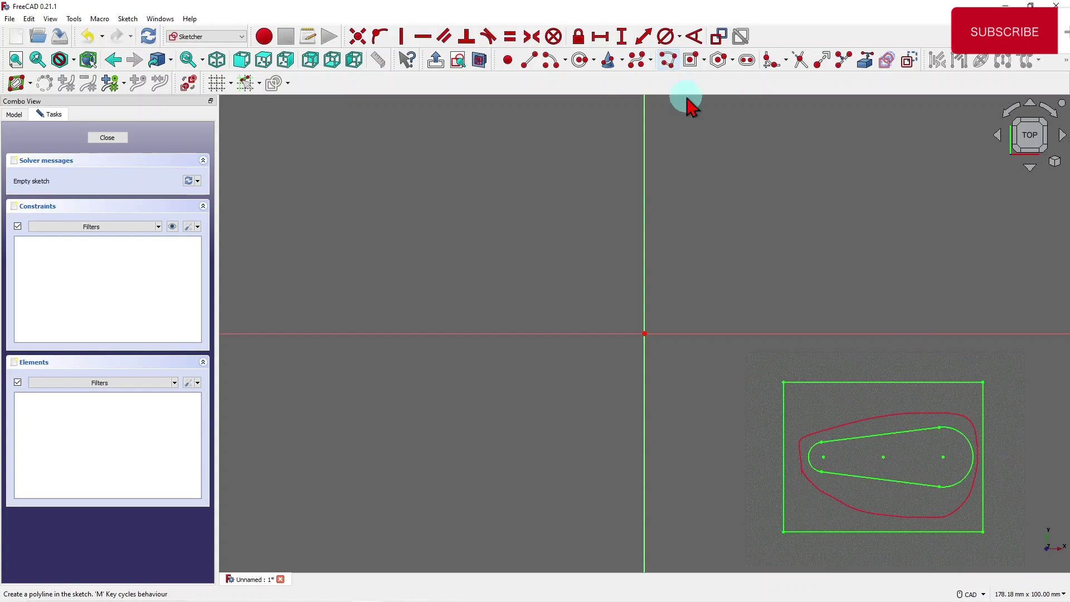
Draw the teardrop: top line, rounded right arc, lower line, and a left tangent arc closing it
click(731, 166)
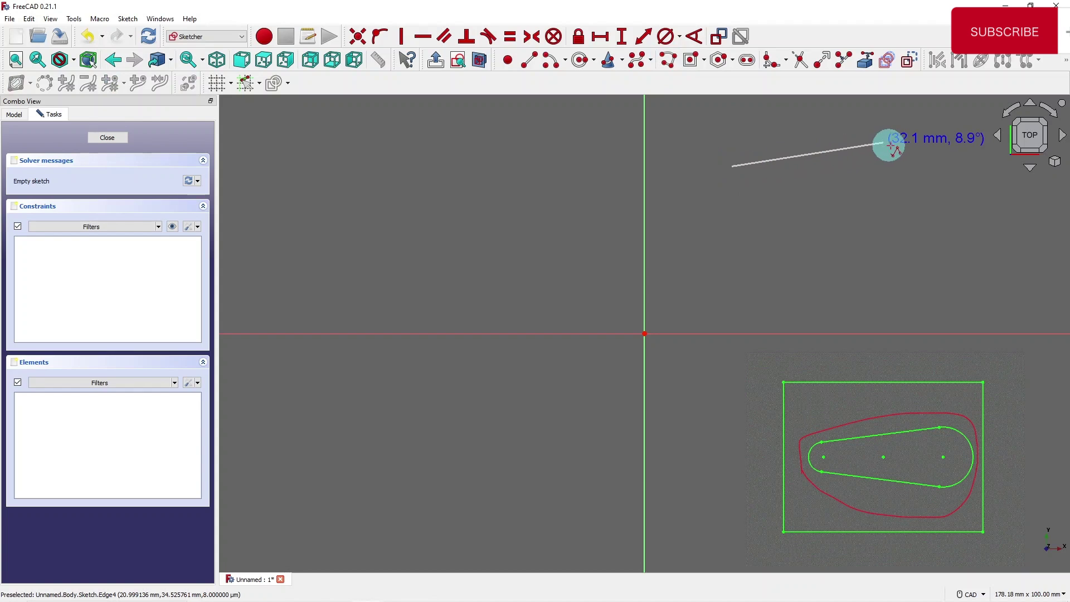
click(930, 142)
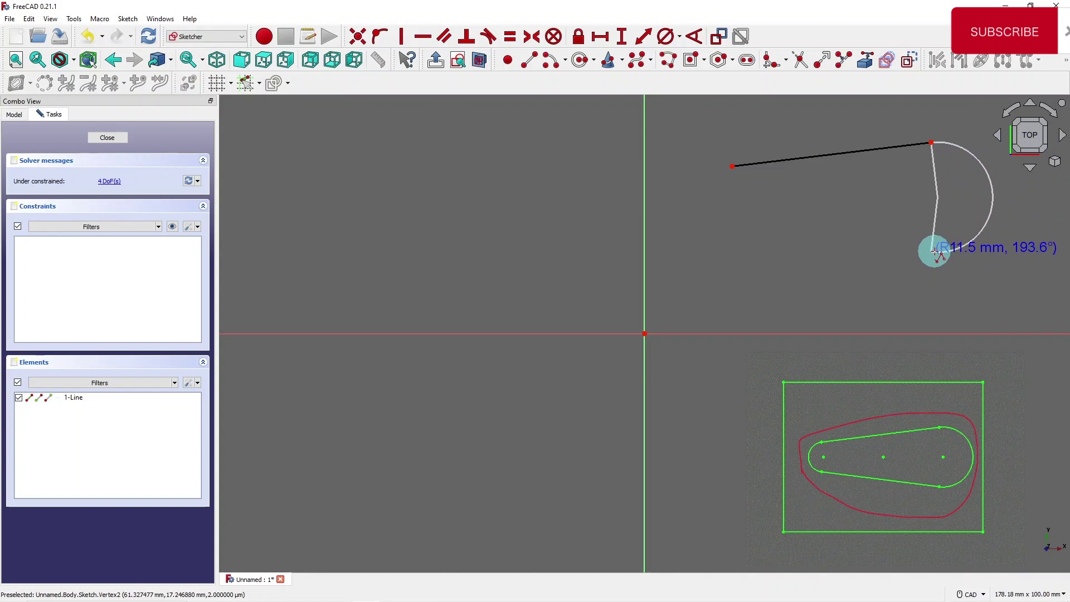
click(933, 253)
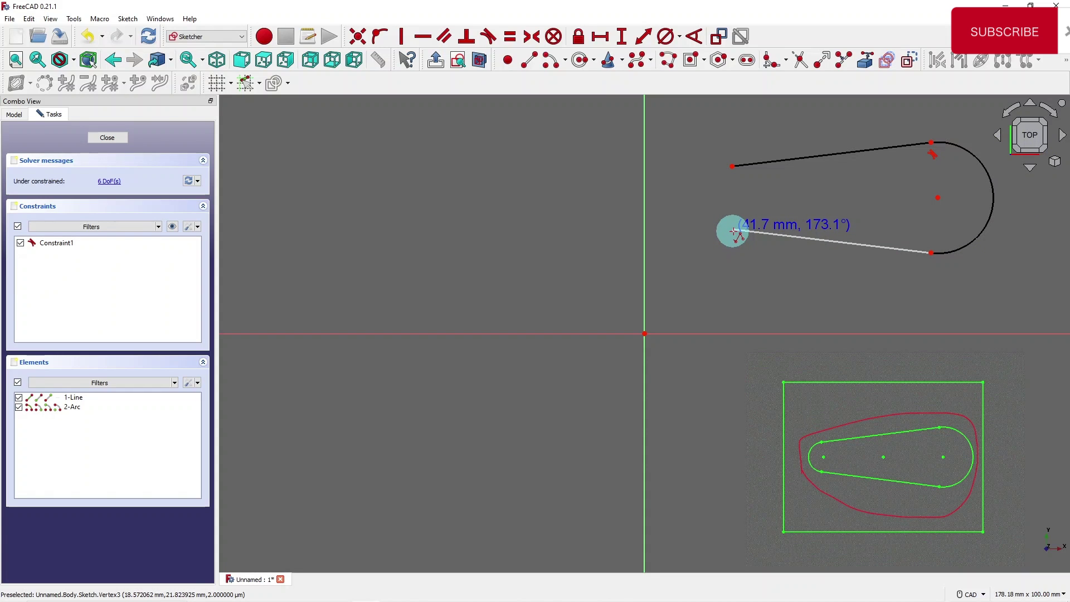
click(734, 230)
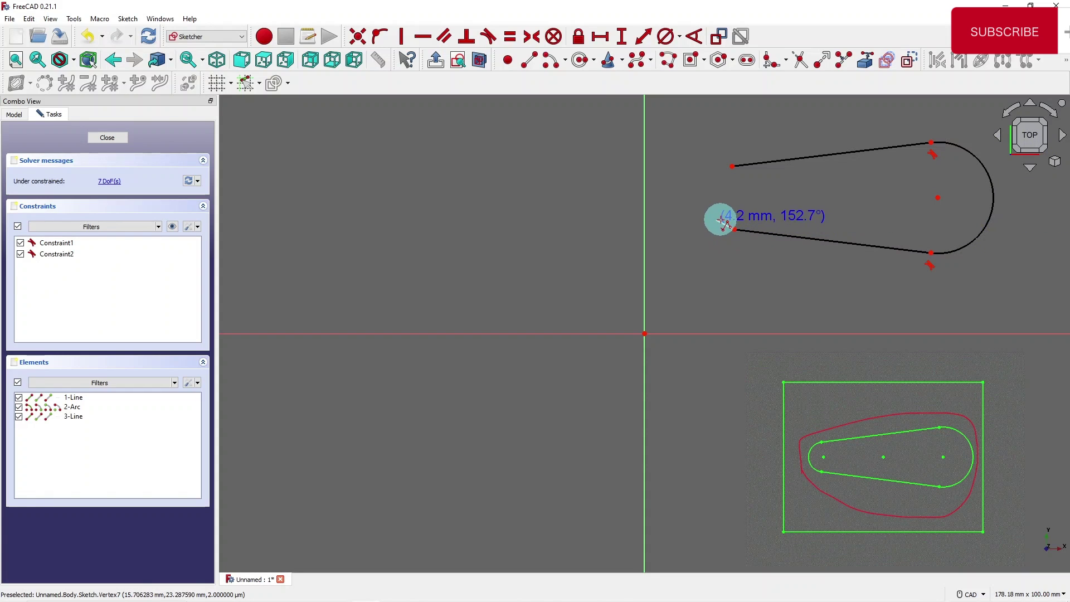
key(m)
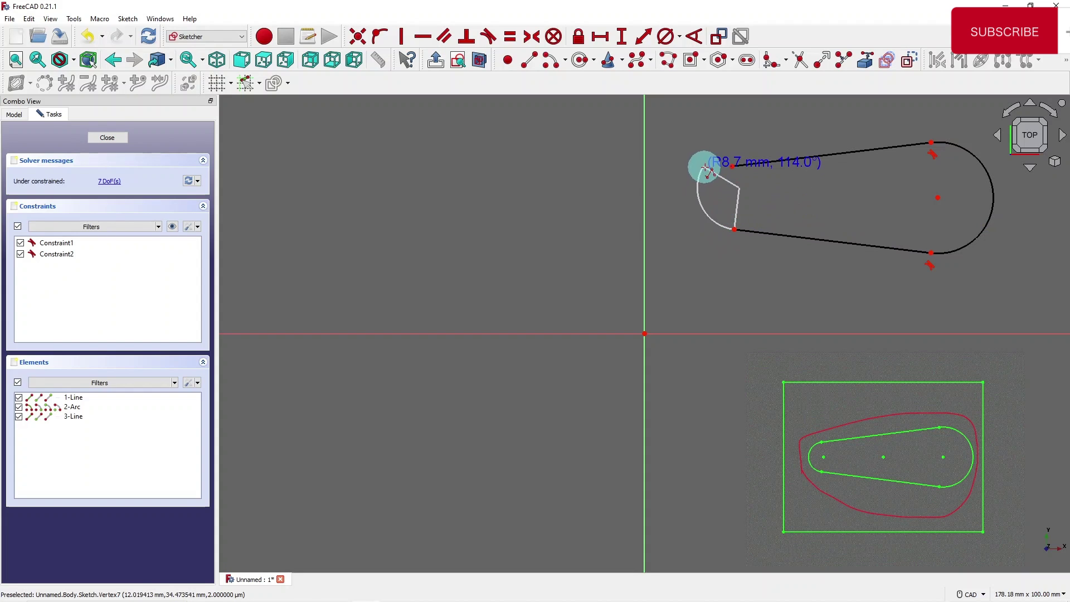
click(732, 166)
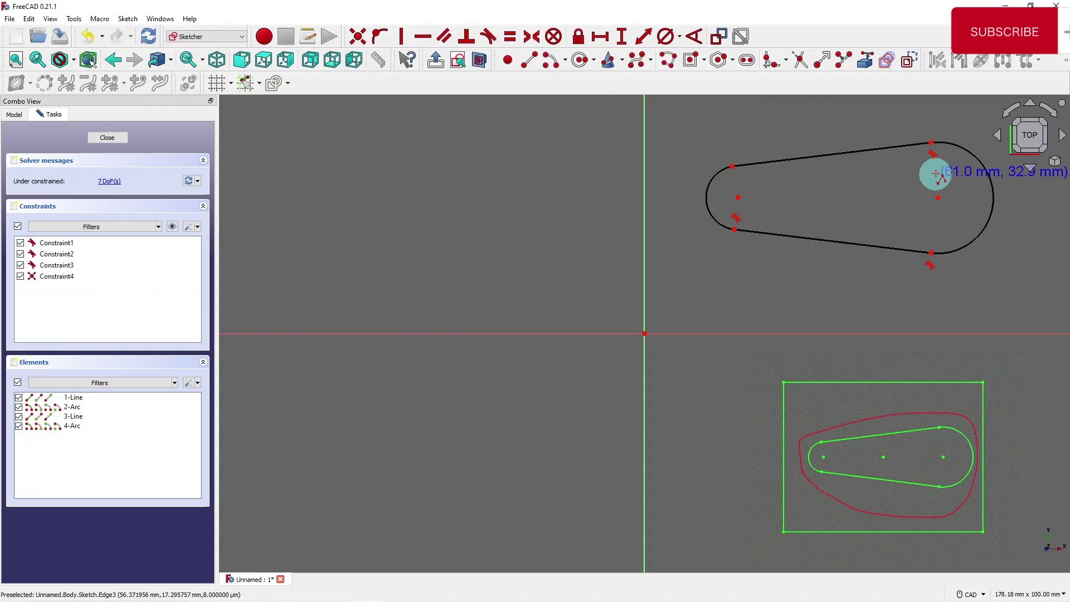
click(754, 147)
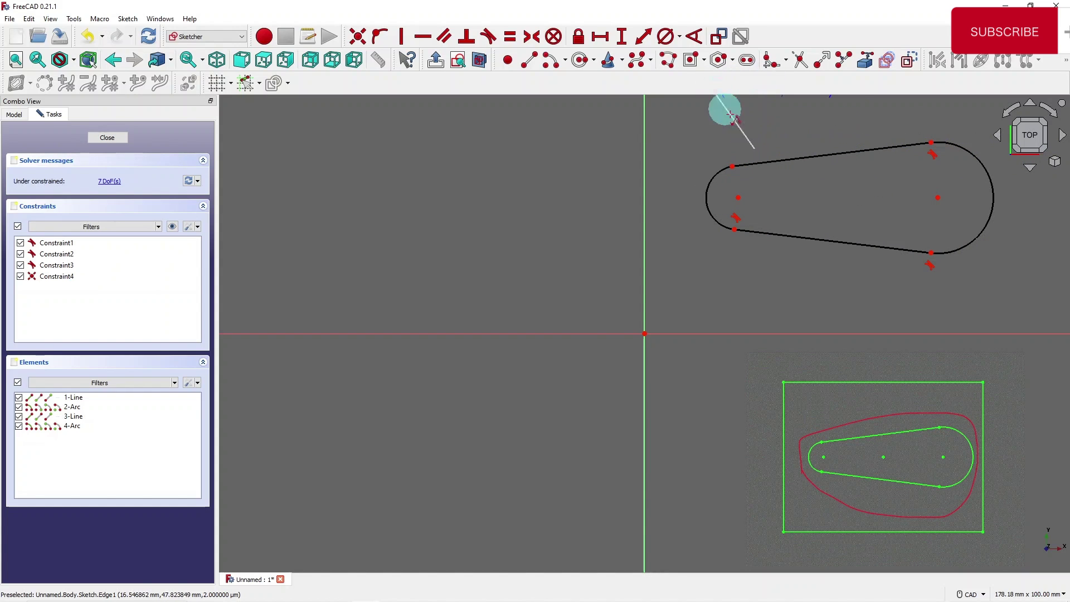
Cancel the stray line and make the left arc tangent to the top line, accepting the substitution
key(Escape)
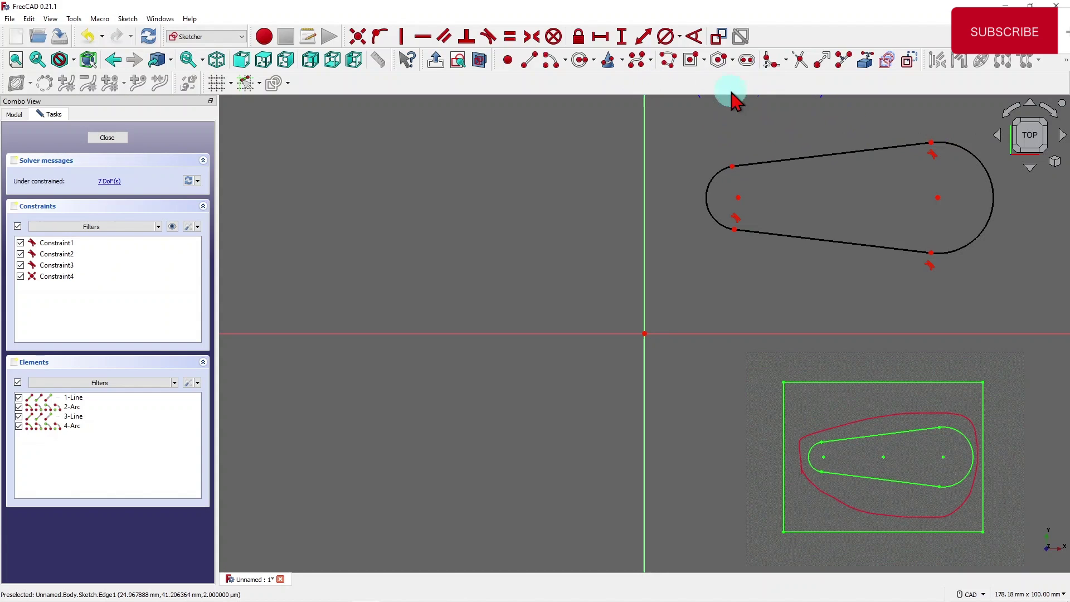
click(486, 37)
click(715, 176)
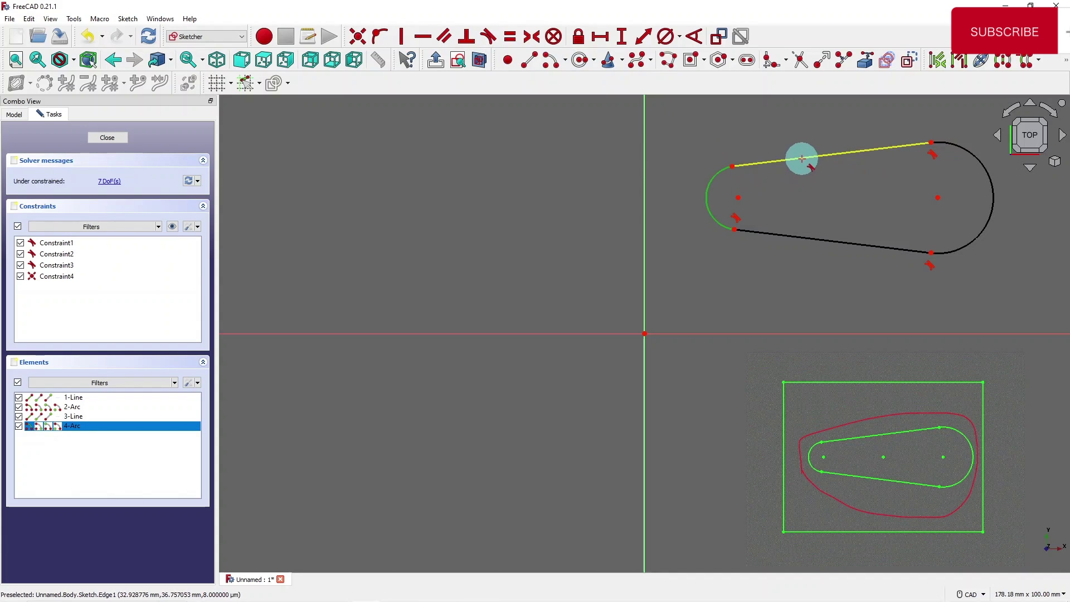
click(802, 158)
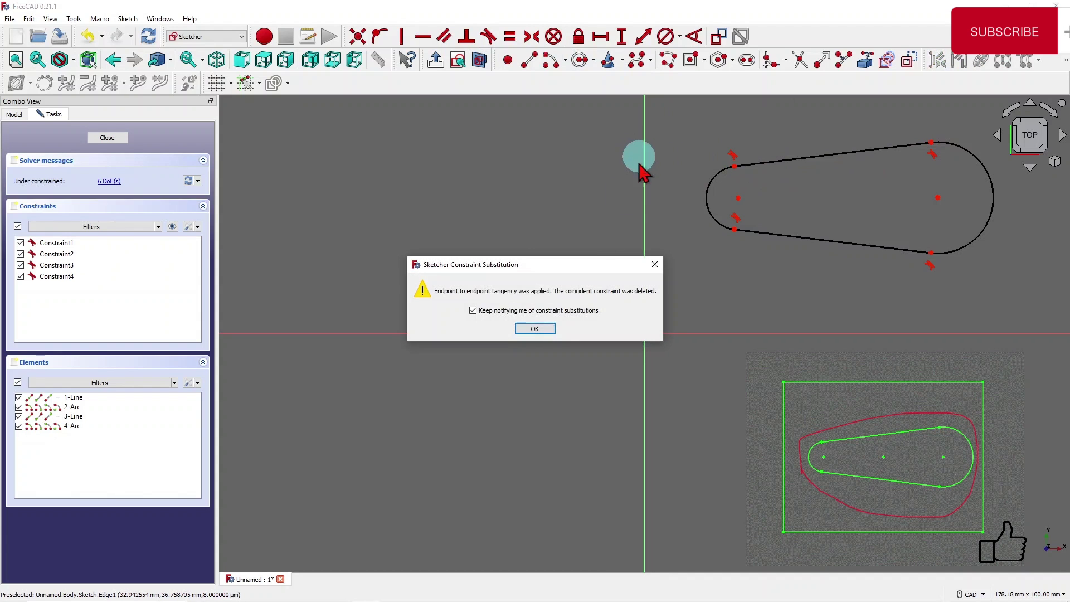
click(534, 329)
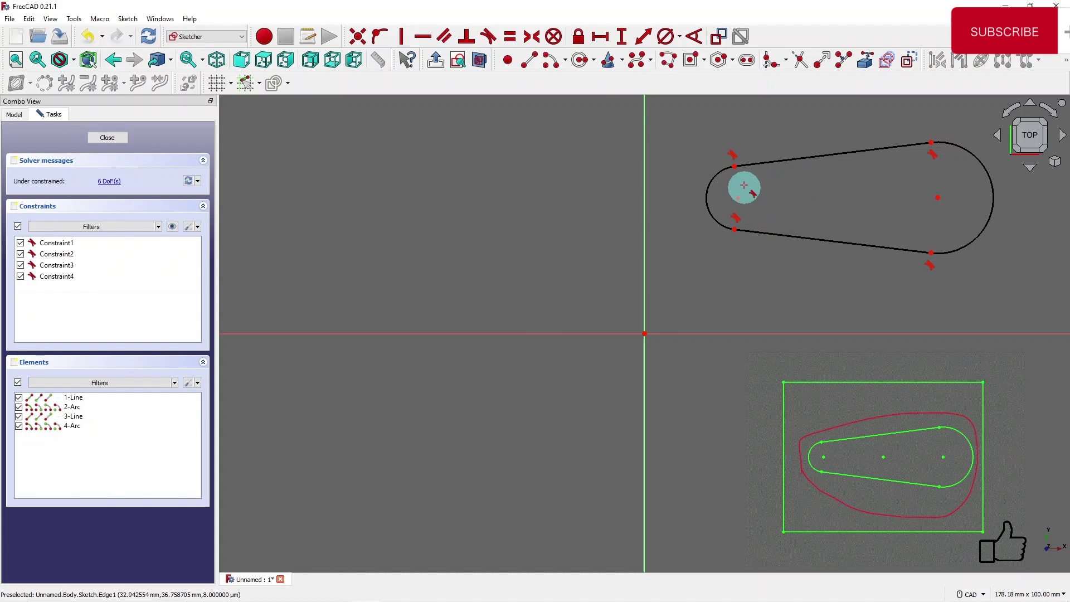